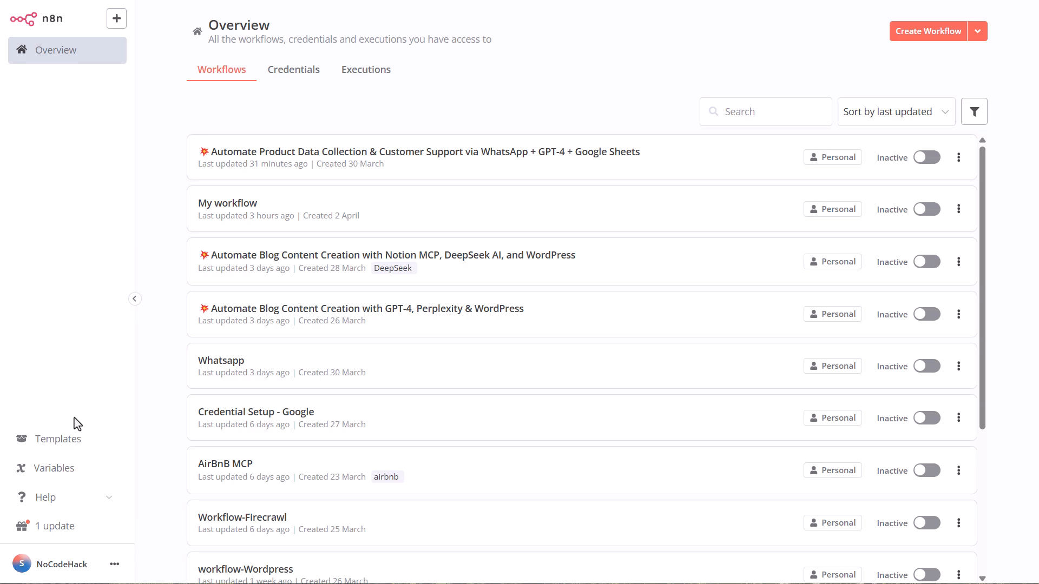
- Open the workflow templates library and browse the newcomer essentials templates
{"action": "left_click", "coordinate": [62, 441]}
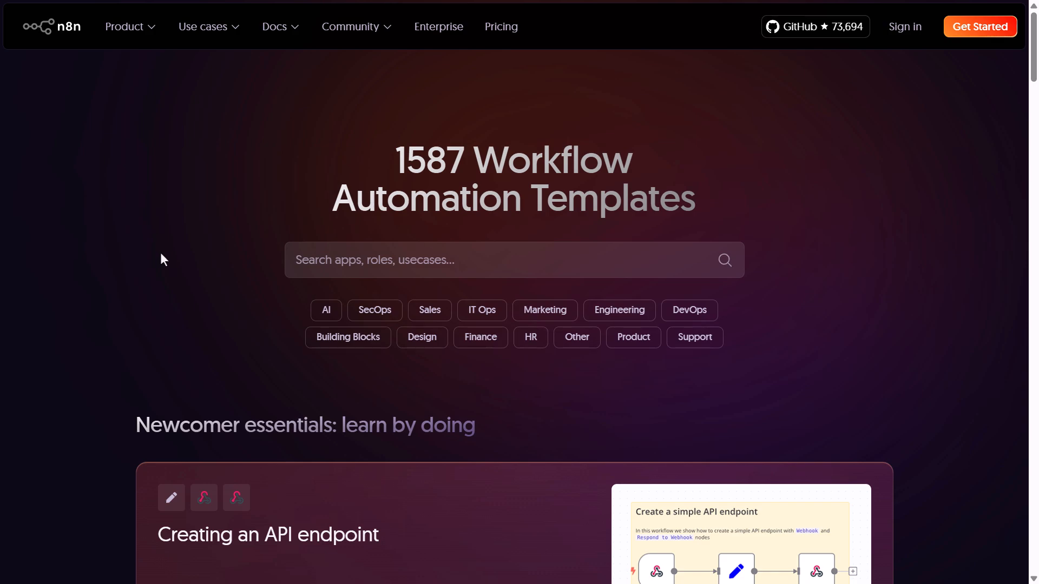
{"action": "scroll", "coordinate": [161, 254], "scroll_direction": "down", "scroll_amount": 7}
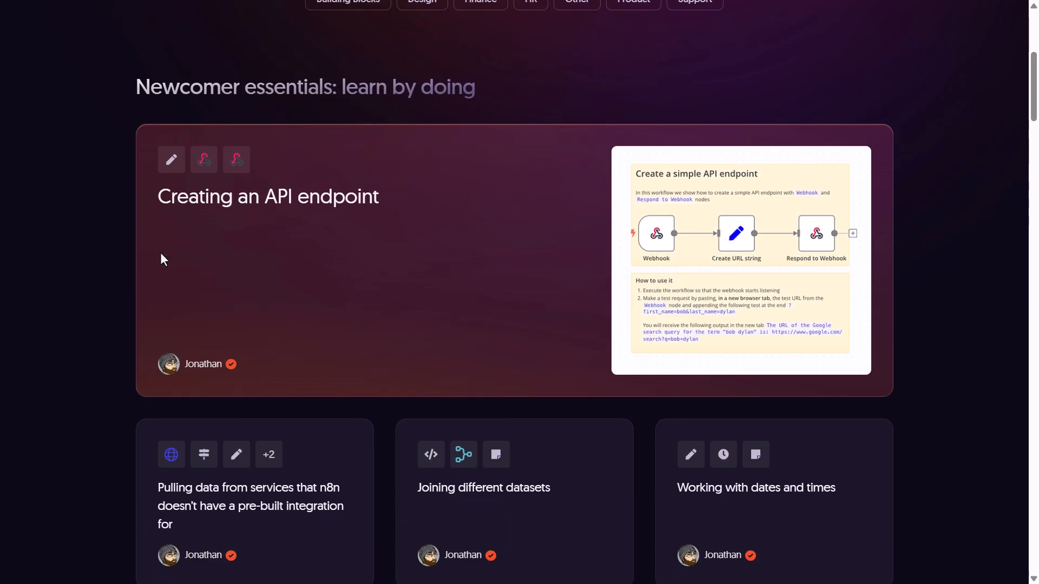
{"action": "scroll", "coordinate": [161, 259], "scroll_direction": "down", "scroll_amount": 6}
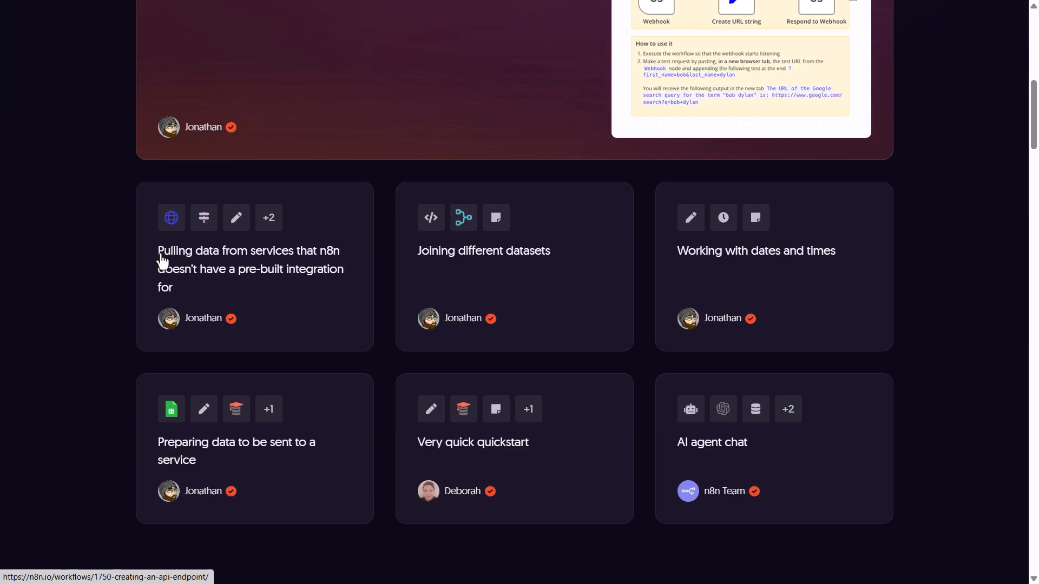
{"action": "scroll", "coordinate": [163, 261], "scroll_direction": "up", "scroll_amount": 2}
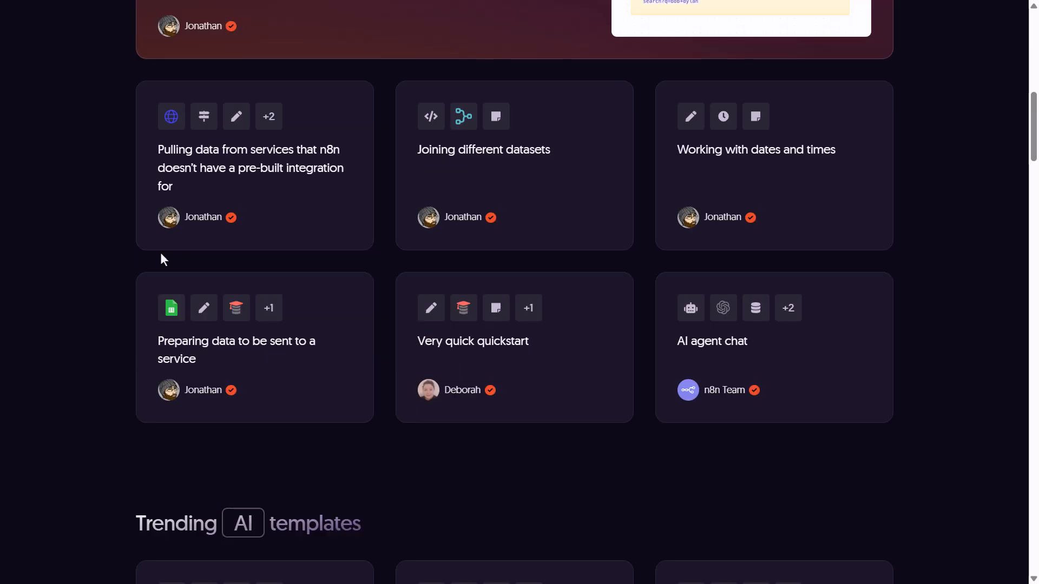
{"action": "scroll", "coordinate": [163, 261], "scroll_direction": "up", "scroll_amount": 12}
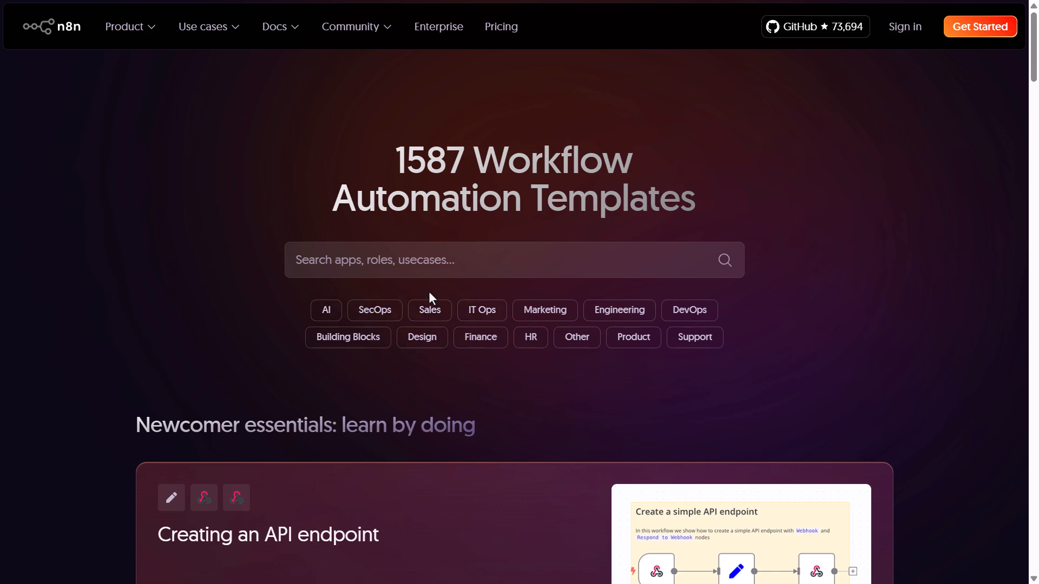
- Search the templates for "tele" and filter by the Telegram app
{"action": "left_click", "coordinate": [420, 262]}
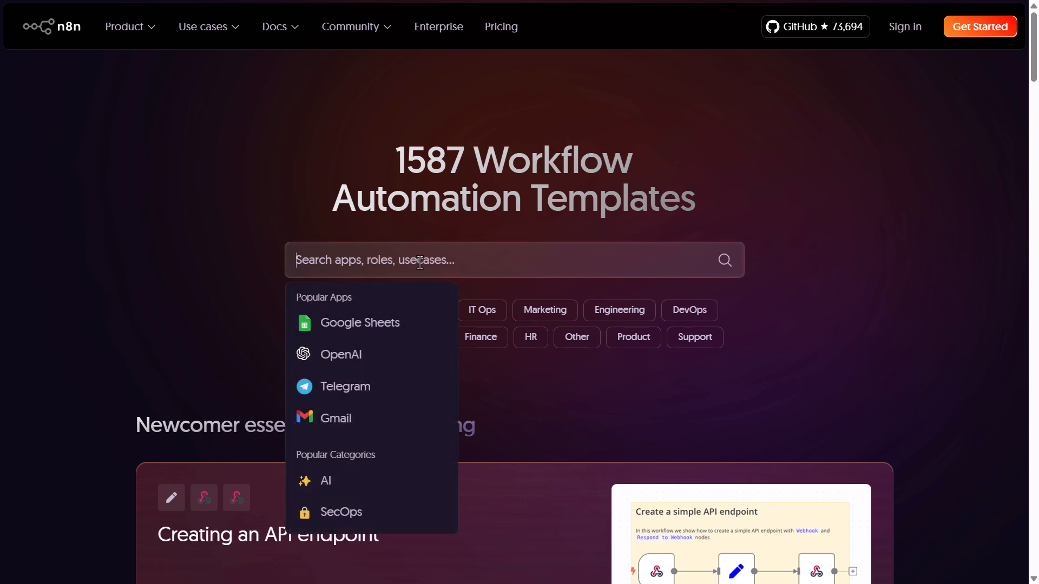
{"action": "type", "text": "tele"}
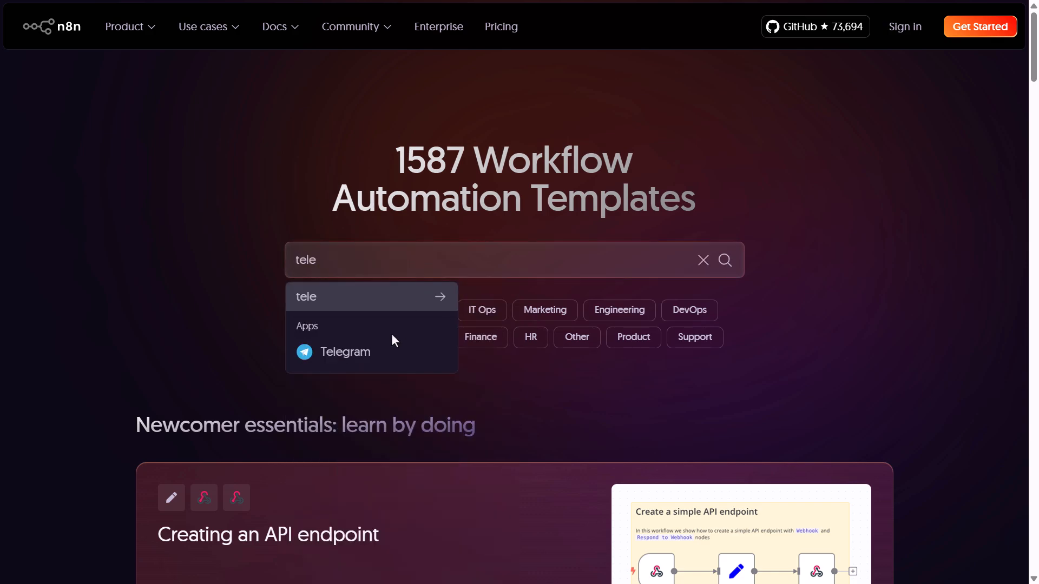
{"action": "left_click", "coordinate": [371, 361]}
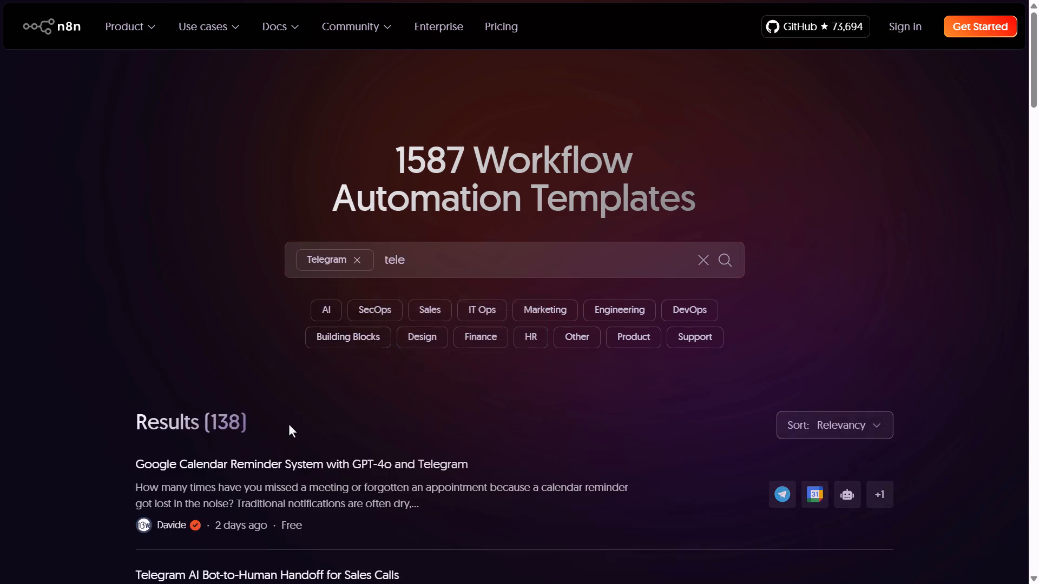
- Open the "Telegram AI Bot-to-Human Handoff for Sales Calls" template
{"action": "scroll", "coordinate": [289, 426], "scroll_direction": "down", "scroll_amount": 5}
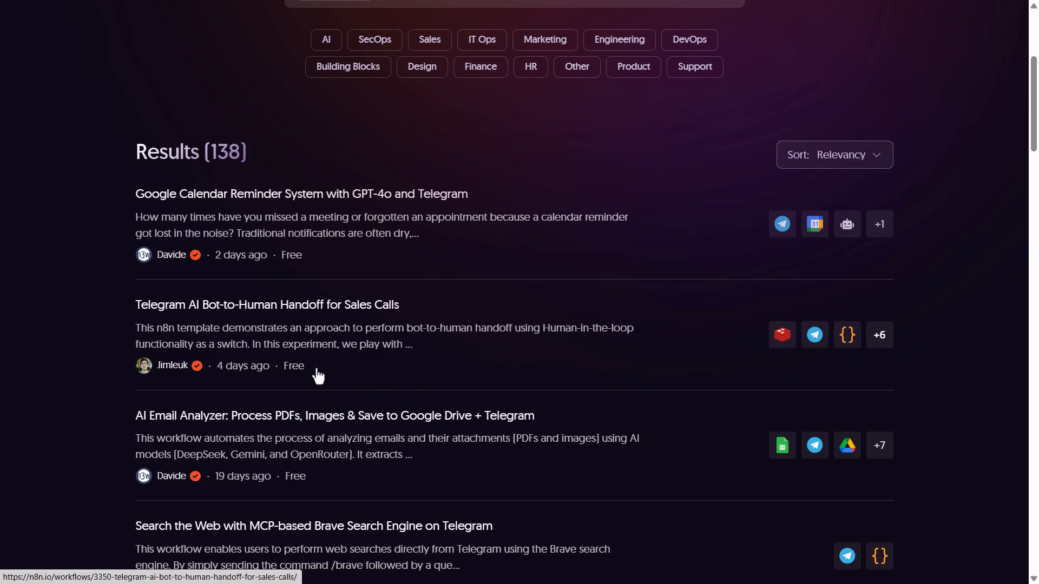
{"action": "left_click", "coordinate": [335, 306]}
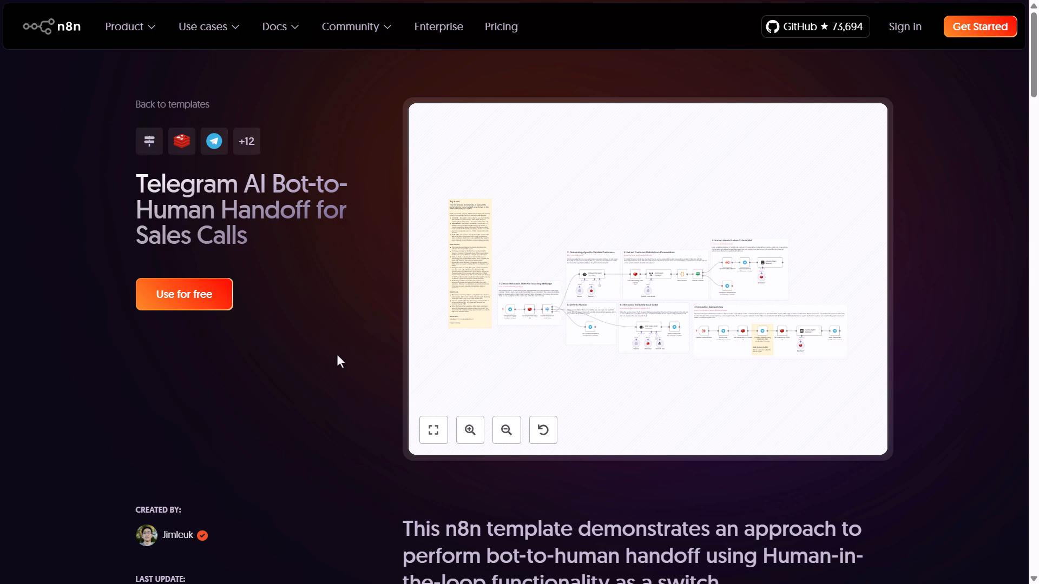
- Switch back to the workflows overview and create a new workflow
{"action": "key", "text": "ctrl+Tab"}
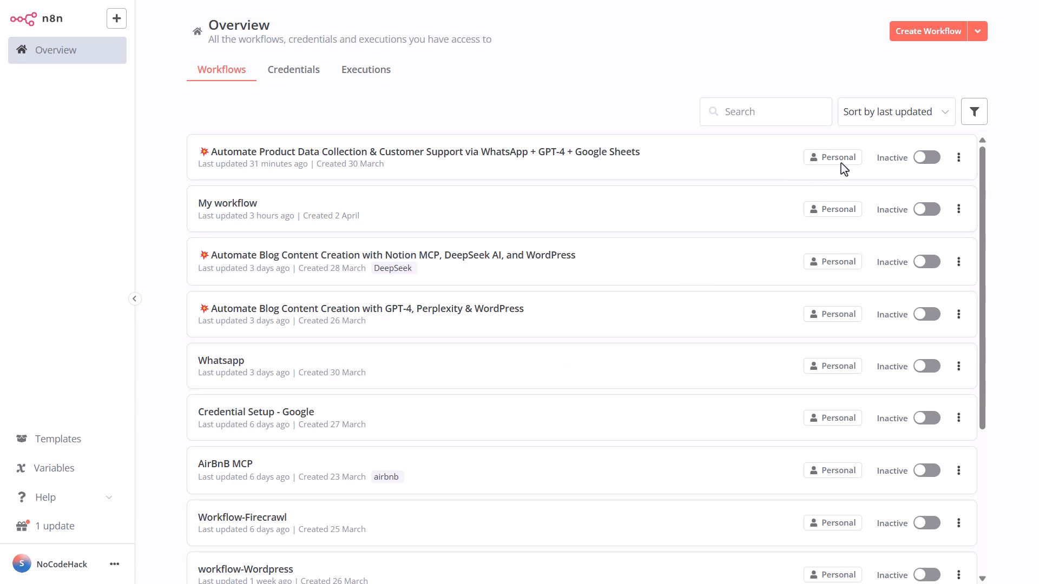
{"action": "left_click", "coordinate": [923, 37]}
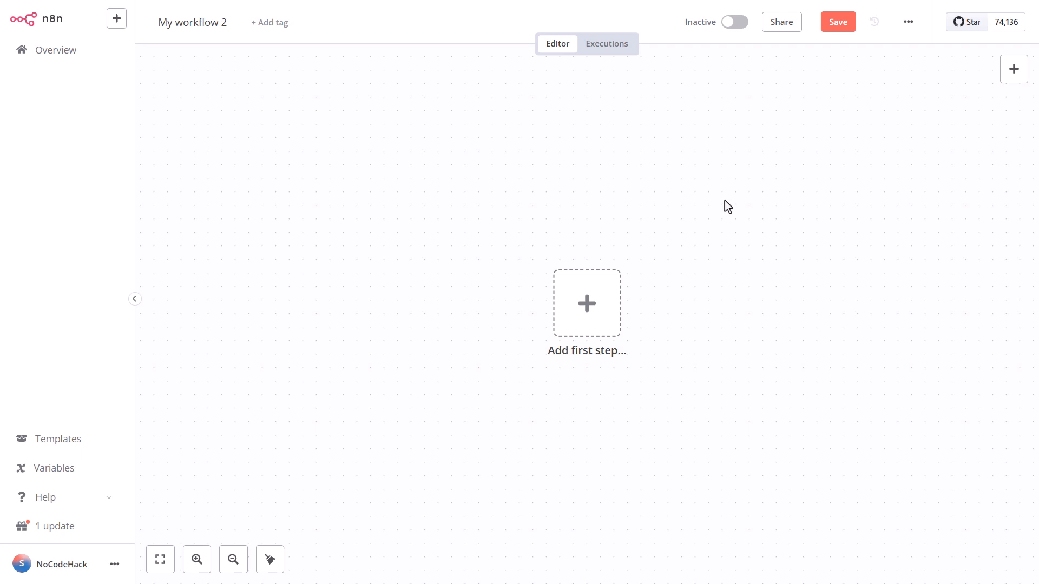
- Add a manual trigger as the workflow's first step
{"action": "left_click", "coordinate": [1017, 73]}
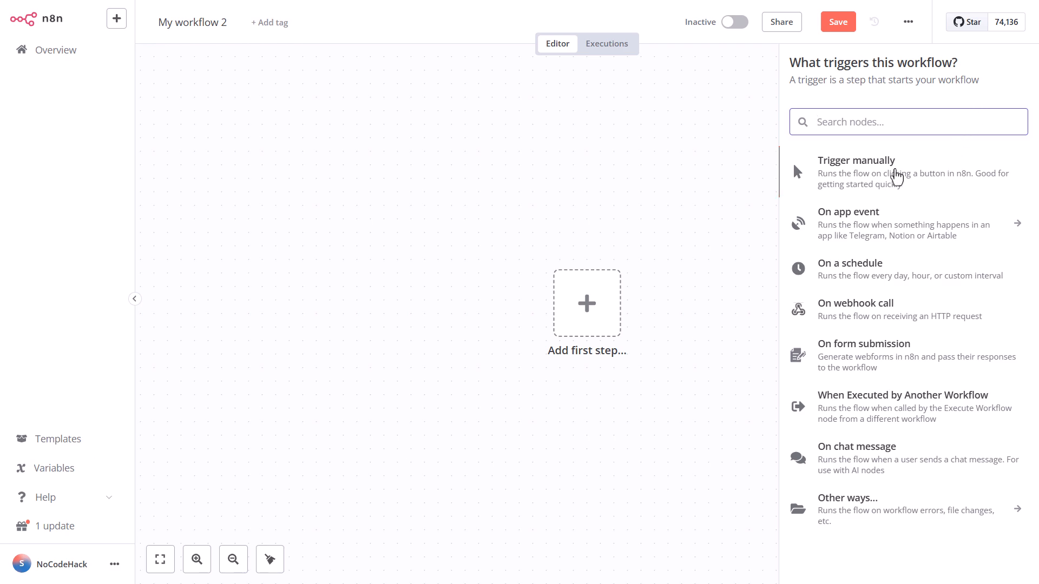
{"action": "left_click", "coordinate": [896, 175]}
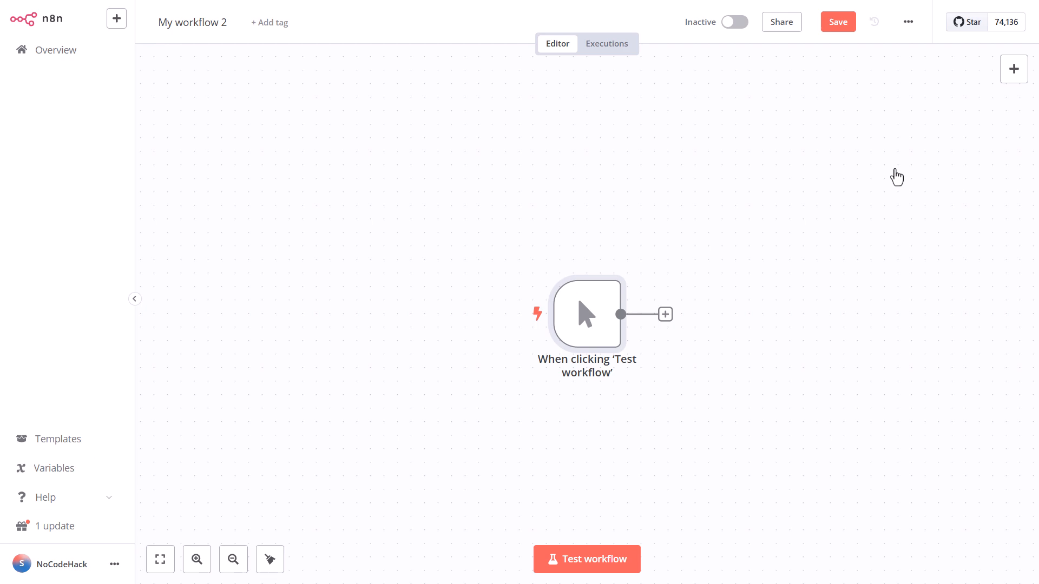
- Search the app event triggers for "teleg" and view the Telegram triggers
{"action": "left_click", "coordinate": [1012, 74]}
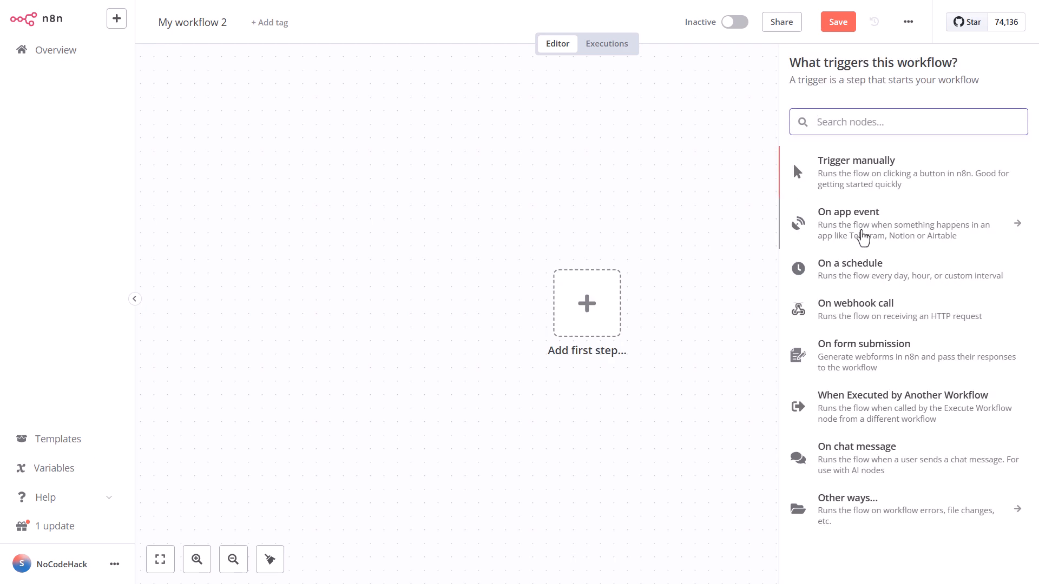
{"action": "left_click", "coordinate": [863, 238]}
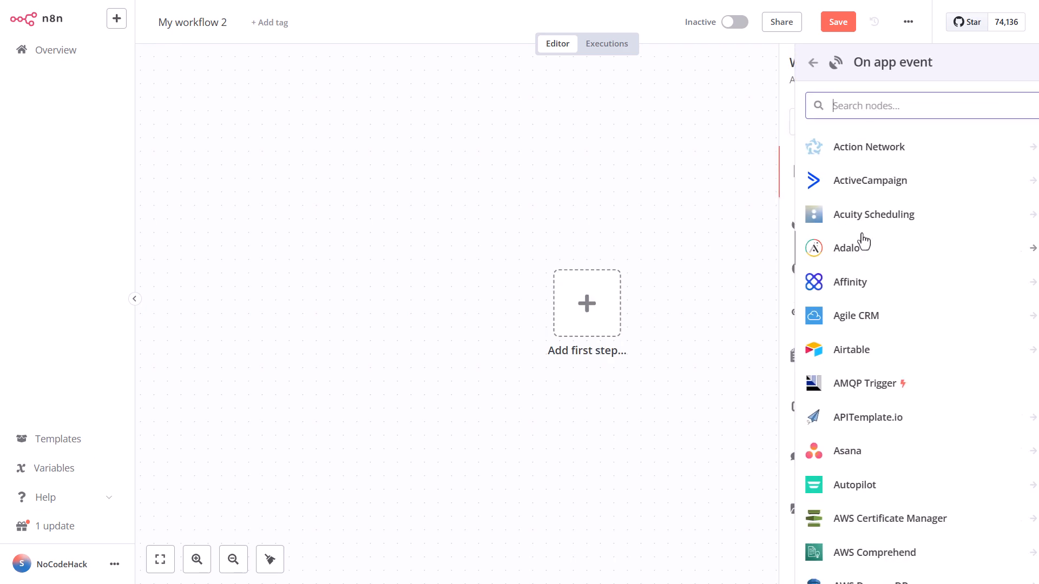
{"action": "type", "text": "te"}
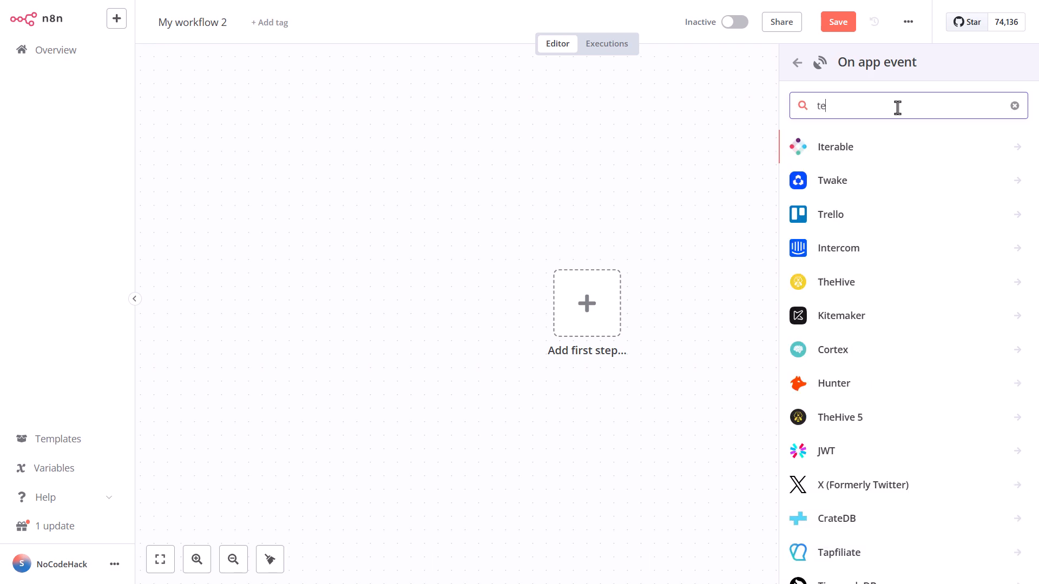
{"action": "type", "text": "leg"}
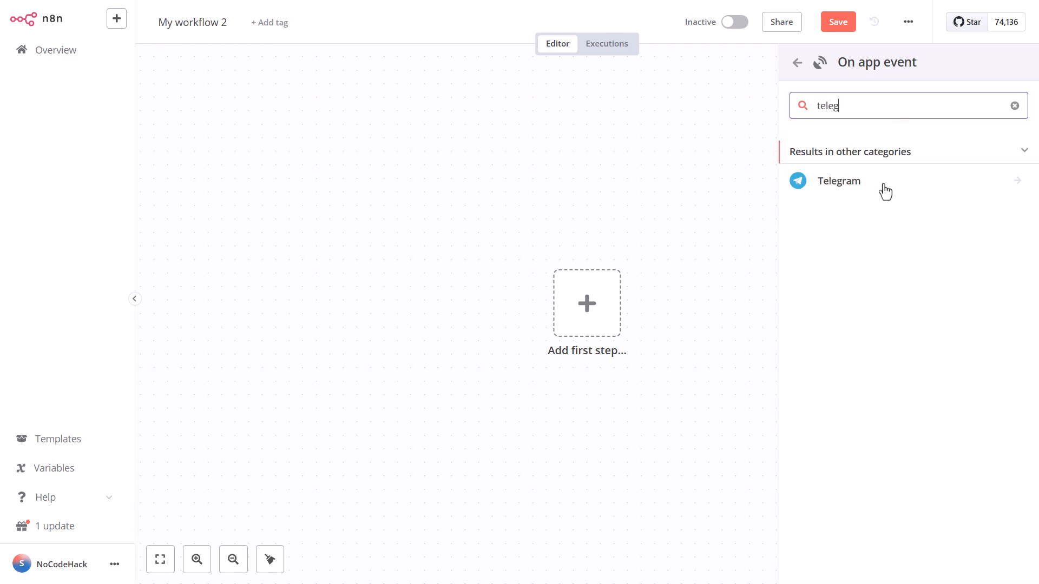
{"action": "left_click", "coordinate": [886, 179]}
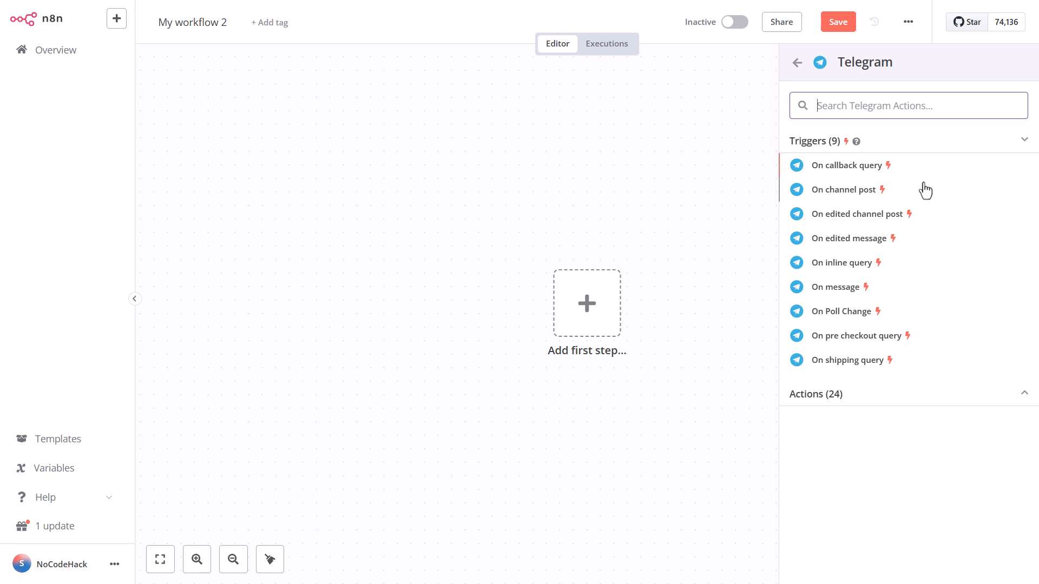
- Return to the trigger types, add a Schedule Trigger and view its Trigger Interval options
{"action": "left_click", "coordinate": [798, 62]}
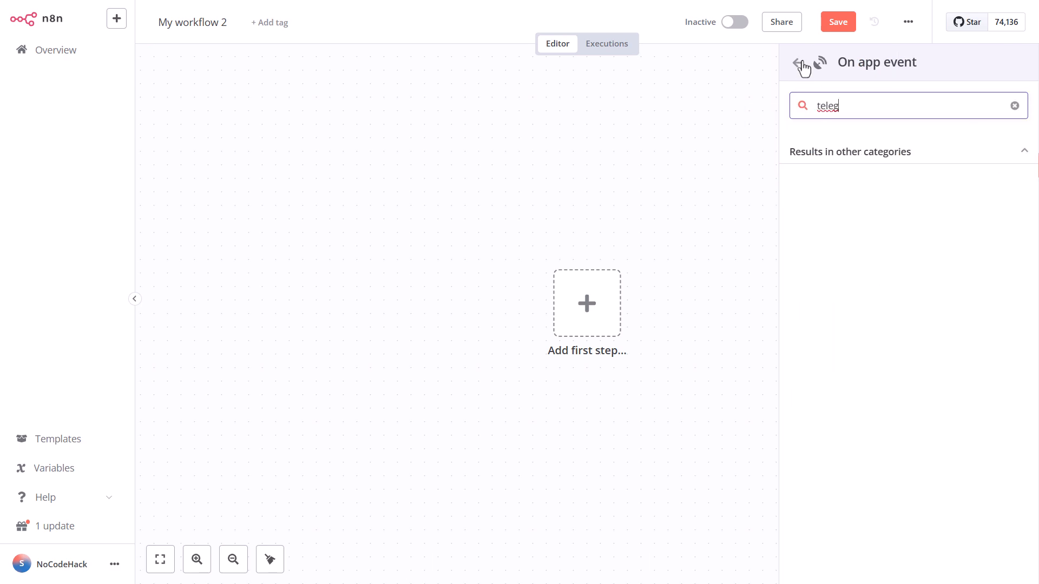
{"action": "left_click", "coordinate": [797, 63]}
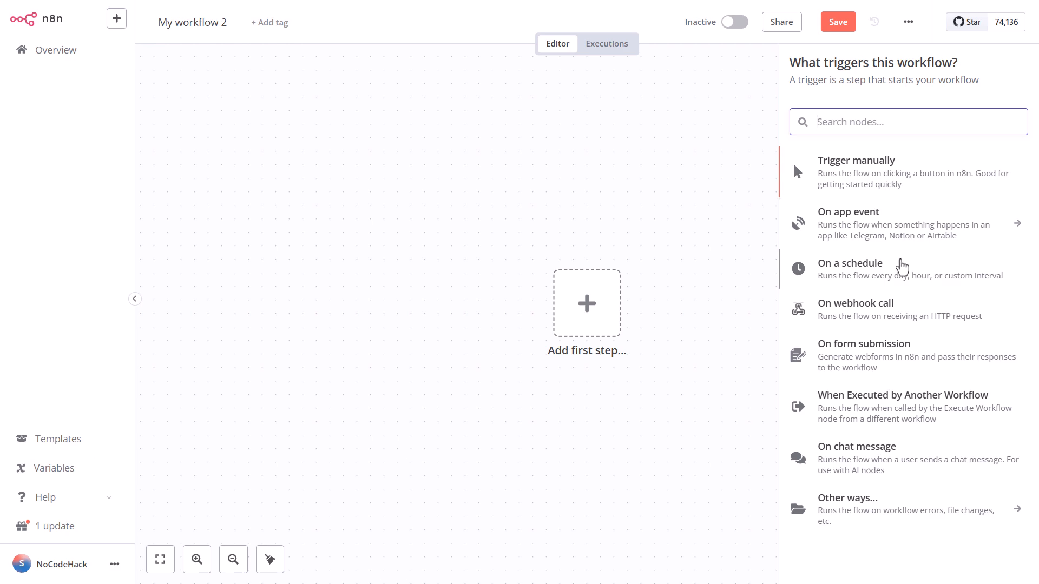
{"action": "left_click", "coordinate": [892, 269]}
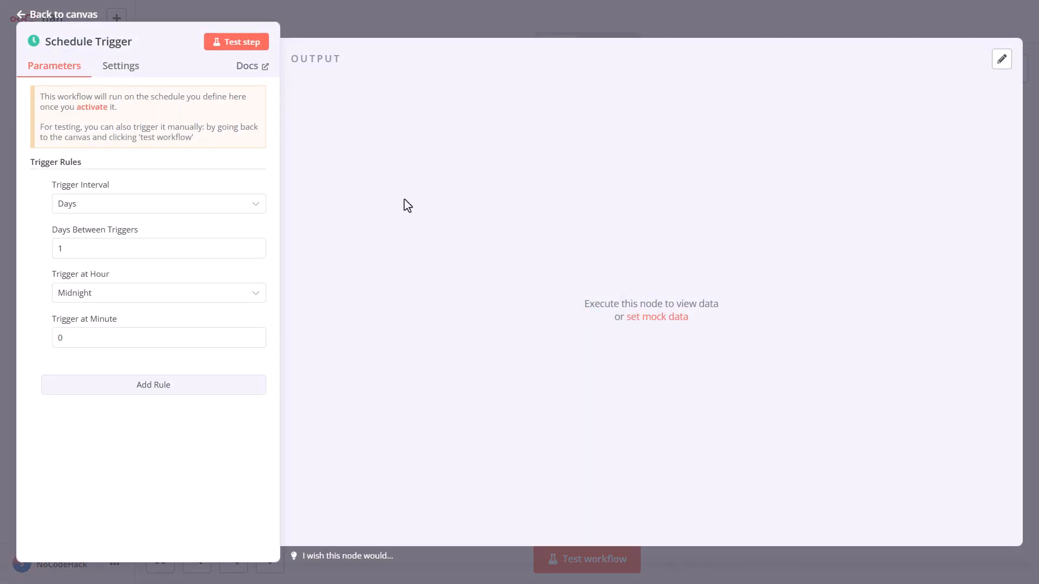
{"action": "left_click", "coordinate": [242, 216]}
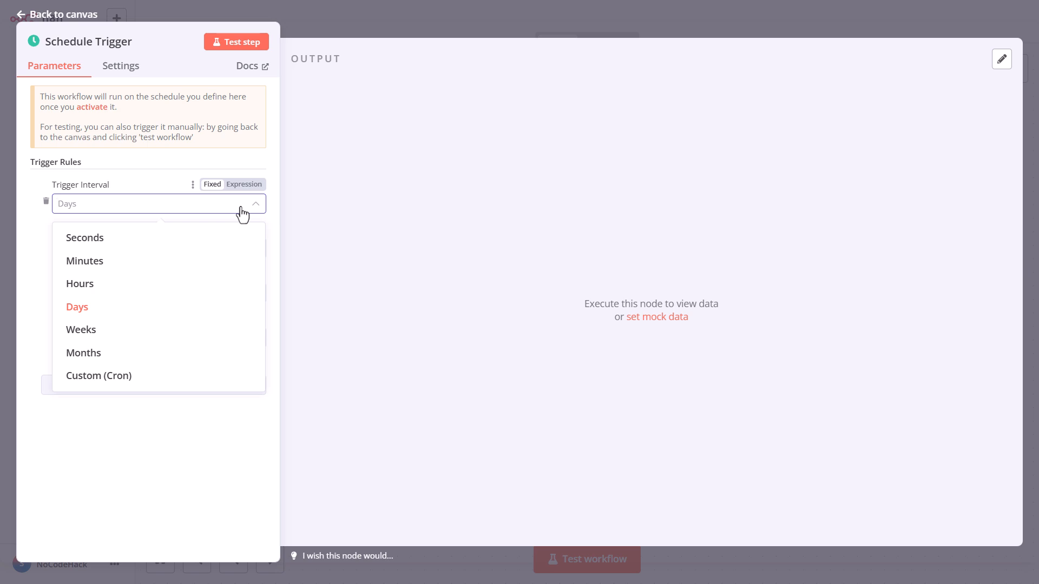
- Remove the schedule trigger and add an On webhook call trigger instead
{"action": "left_click", "coordinate": [31, 19]}
{"action": "left_click", "coordinate": [595, 267]}
{"action": "left_click", "coordinate": [1001, 79]}
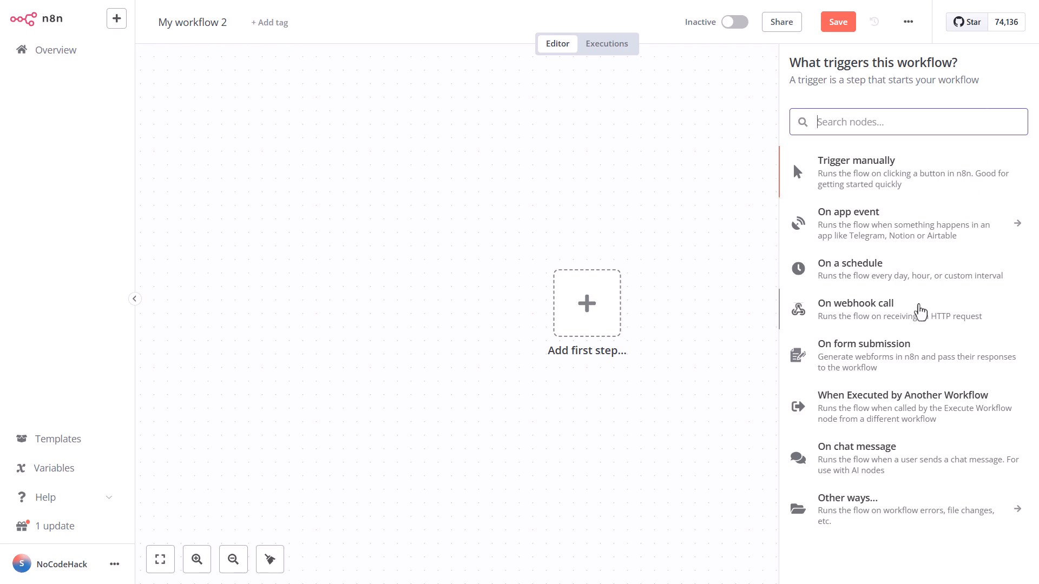
{"action": "left_click", "coordinate": [919, 311]}
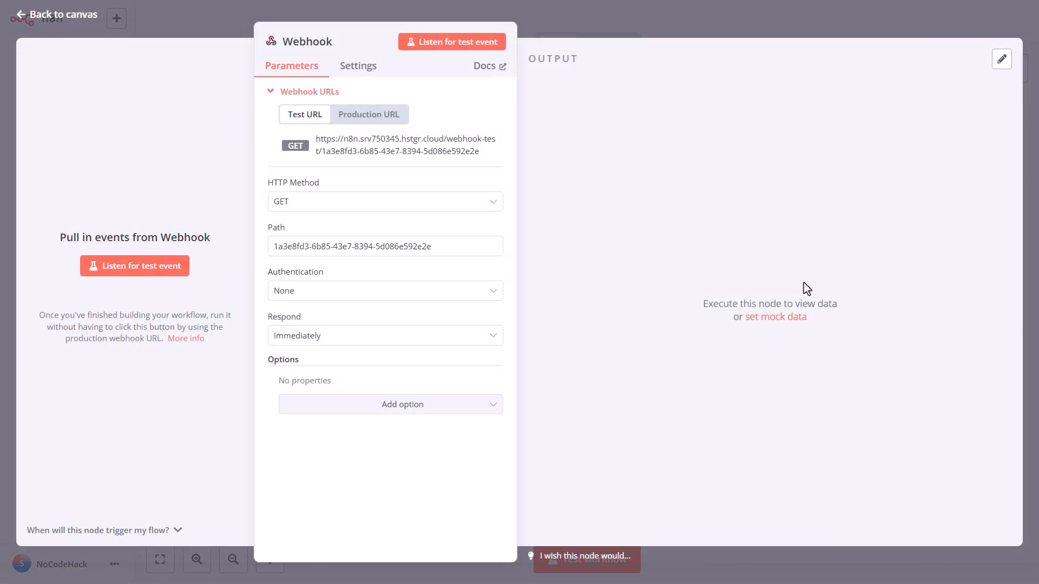
- Delete the webhook trigger and add an On form submission trigger instead
{"action": "left_click", "coordinate": [52, 22]}
{"action": "key", "text": "Delete"}
{"action": "key", "text": "Tab"}
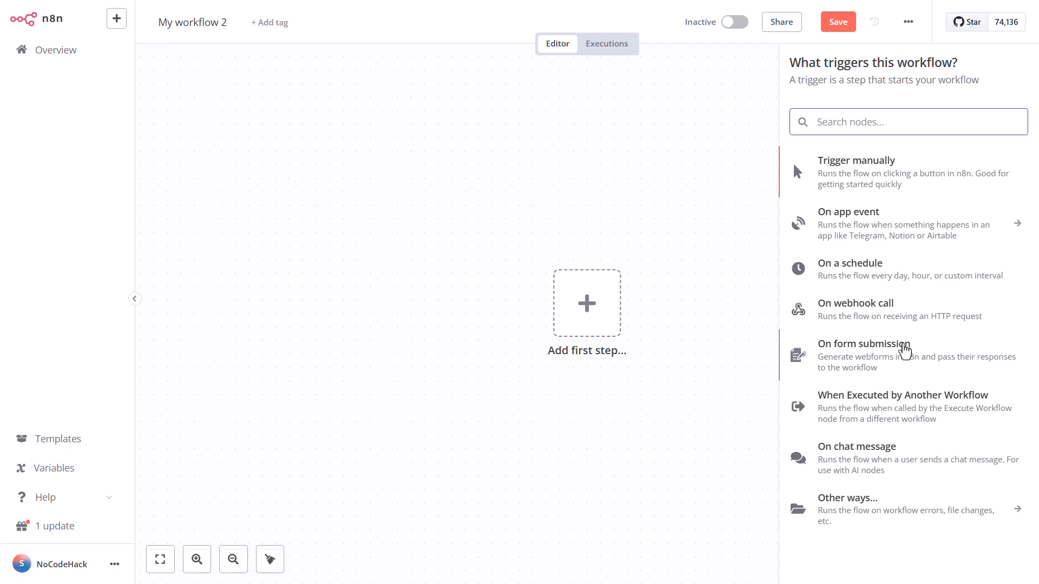
{"action": "left_click", "coordinate": [904, 351]}
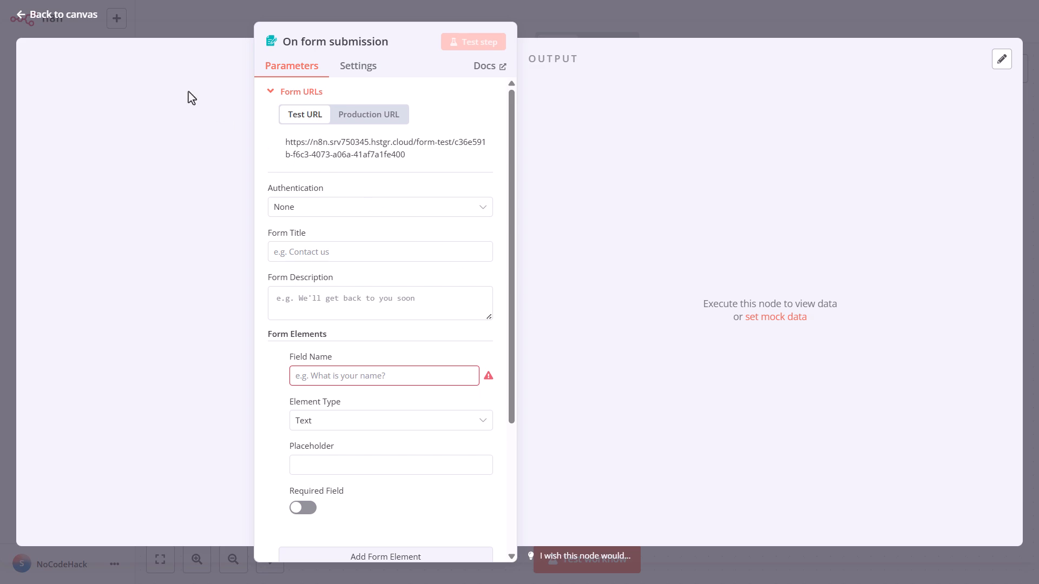
- Replace the form trigger with an On chat message trigger
{"action": "left_click", "coordinate": [60, 16]}
{"action": "left_click", "coordinate": [593, 264]}
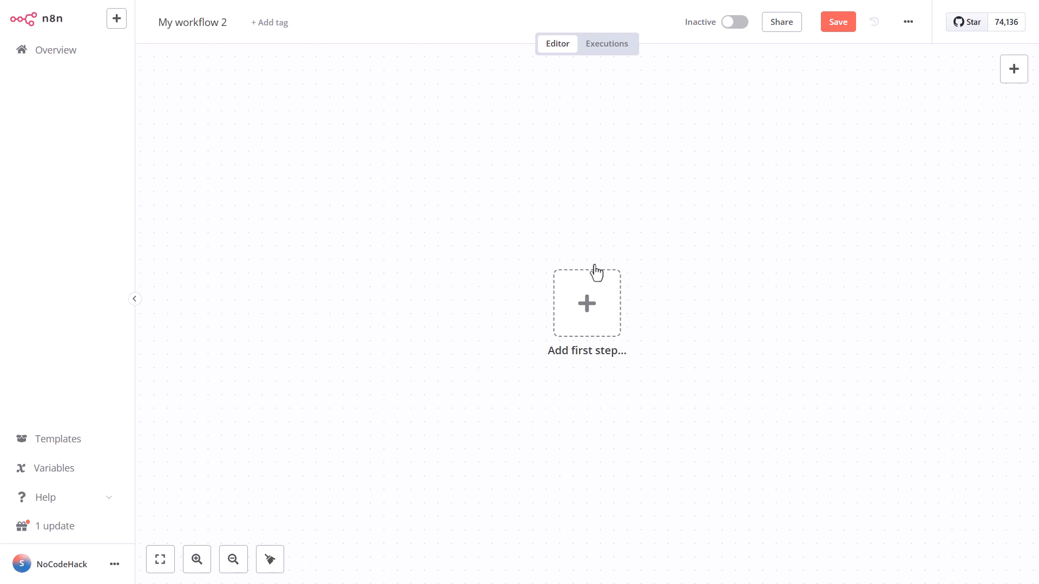
{"action": "left_click", "coordinate": [1013, 70]}
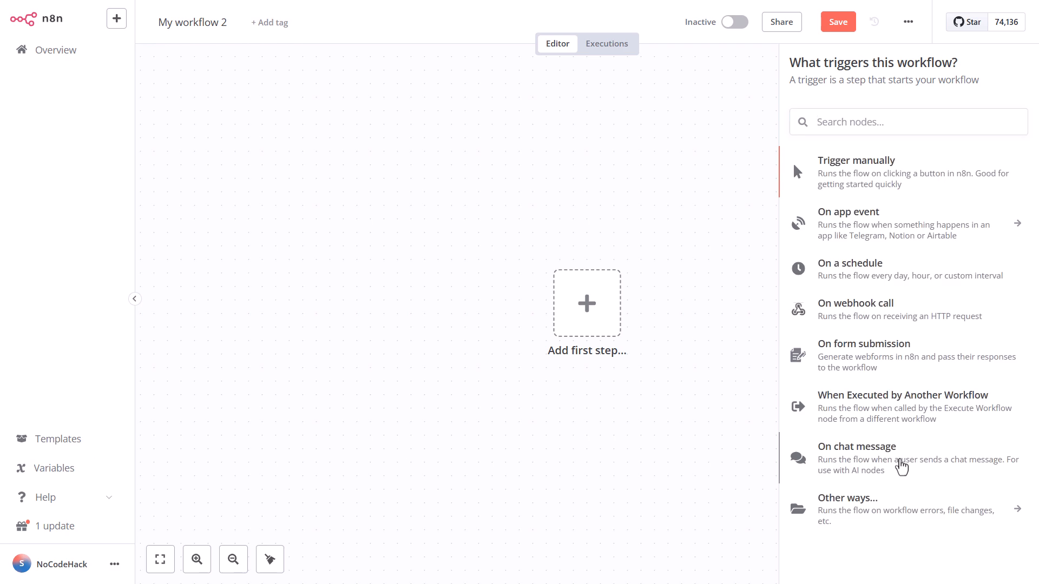
{"action": "left_click", "coordinate": [900, 465]}
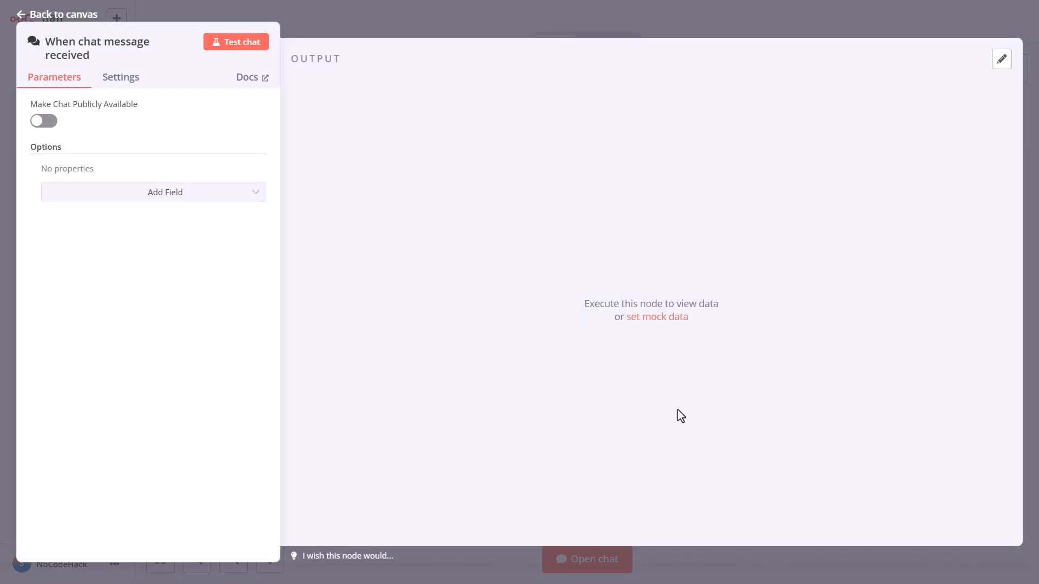
- Browse the Advanced AI nodes available after the chat trigger, including the OpenAI actions
{"action": "left_click", "coordinate": [63, 16]}
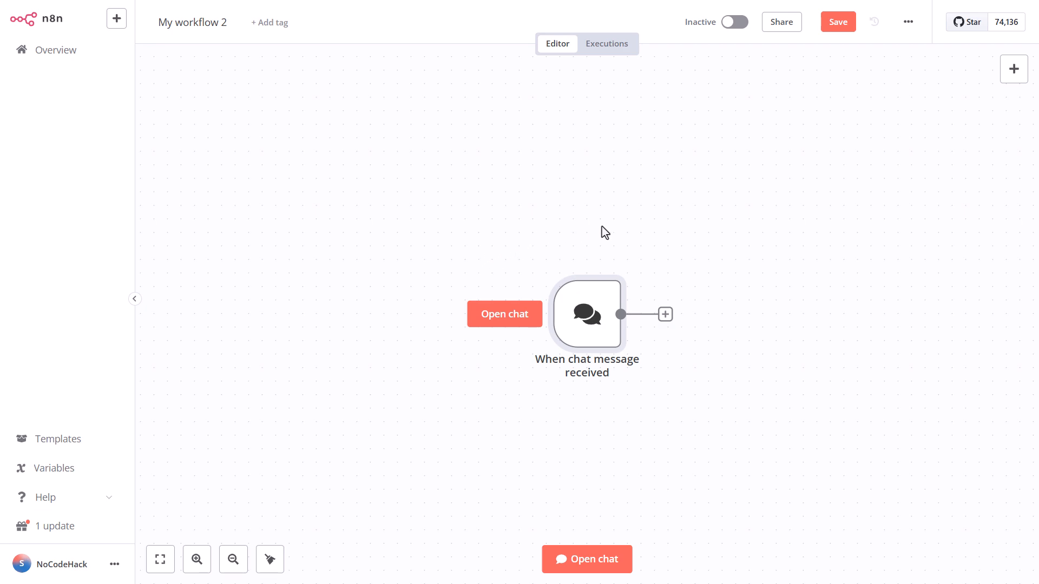
{"action": "left_click", "coordinate": [666, 315]}
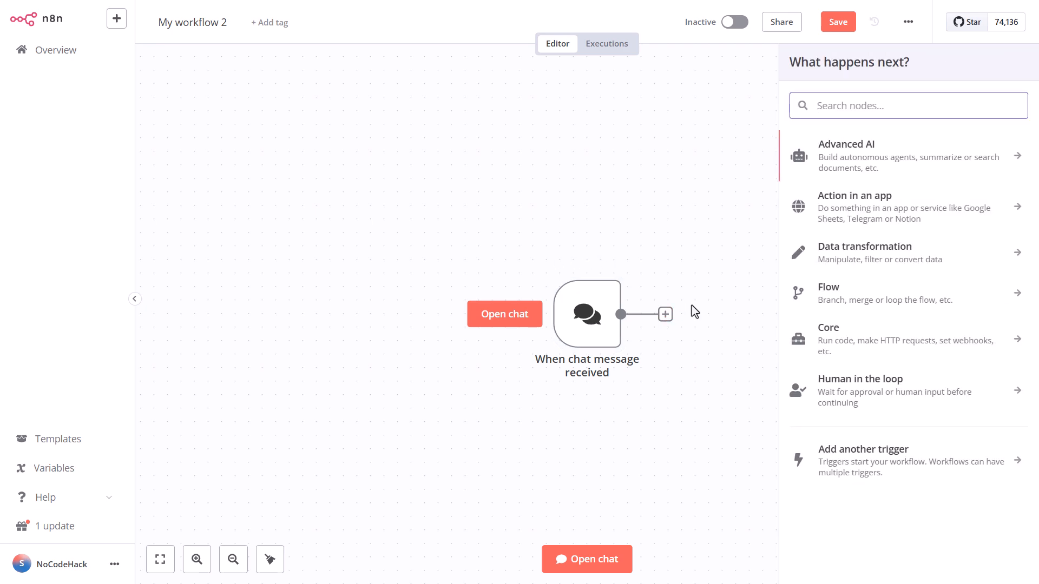
{"action": "left_click", "coordinate": [885, 170]}
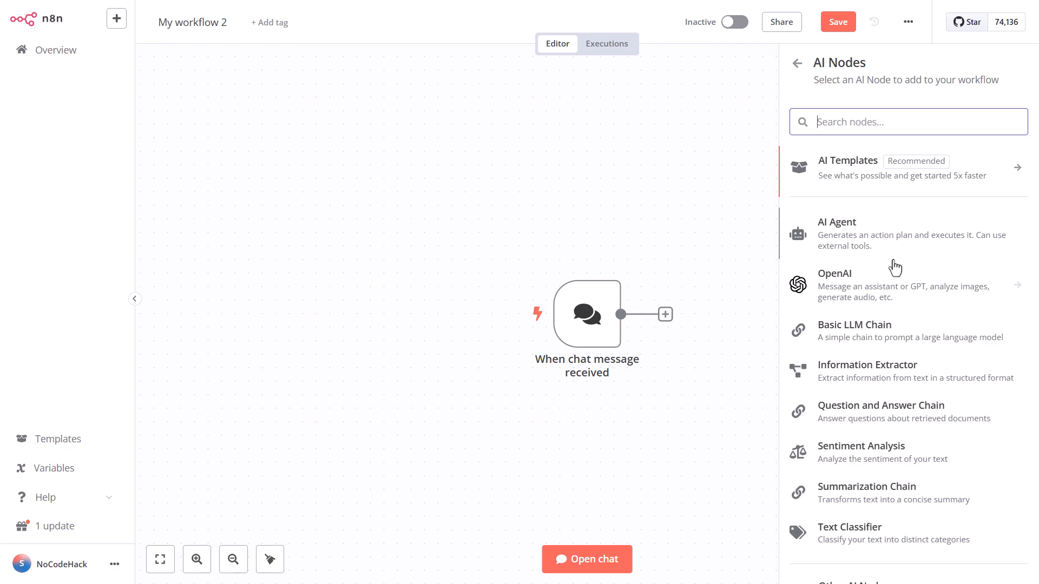
{"action": "left_click", "coordinate": [894, 294]}
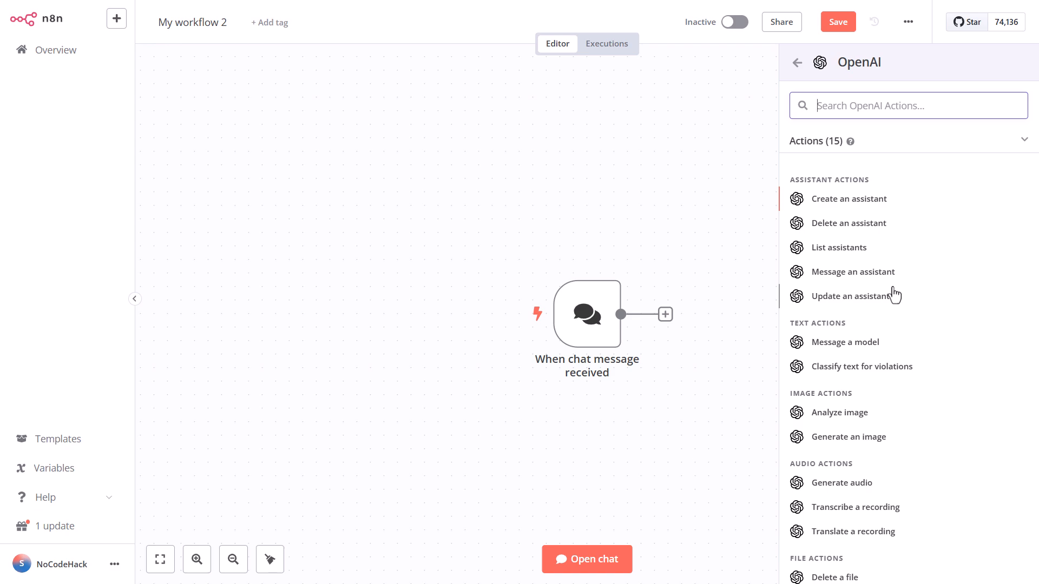
{"action": "left_click", "coordinate": [797, 63]}
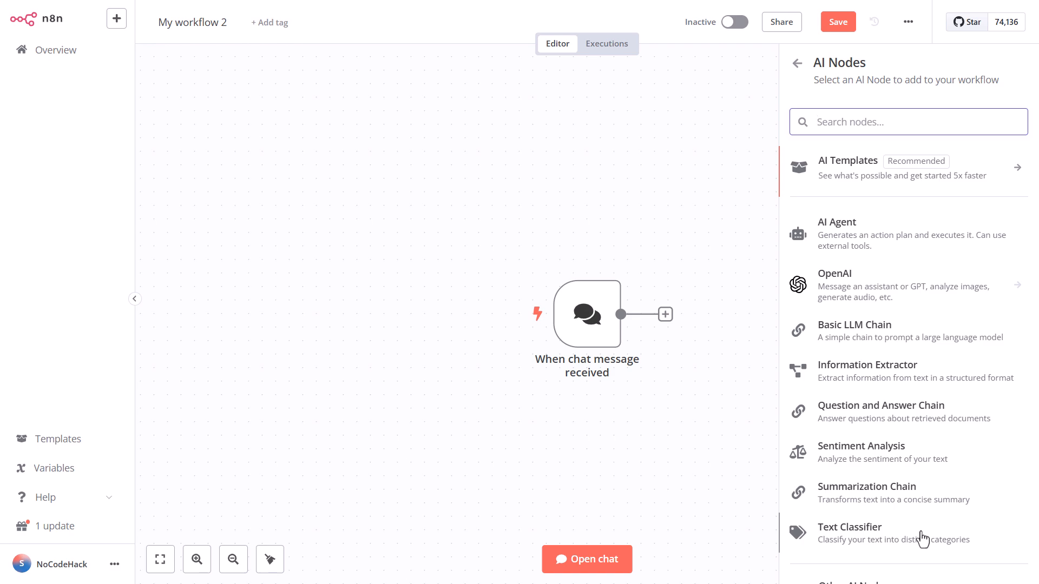
- Add an AI Agent node after the chat message trigger
{"action": "left_click", "coordinate": [869, 243]}
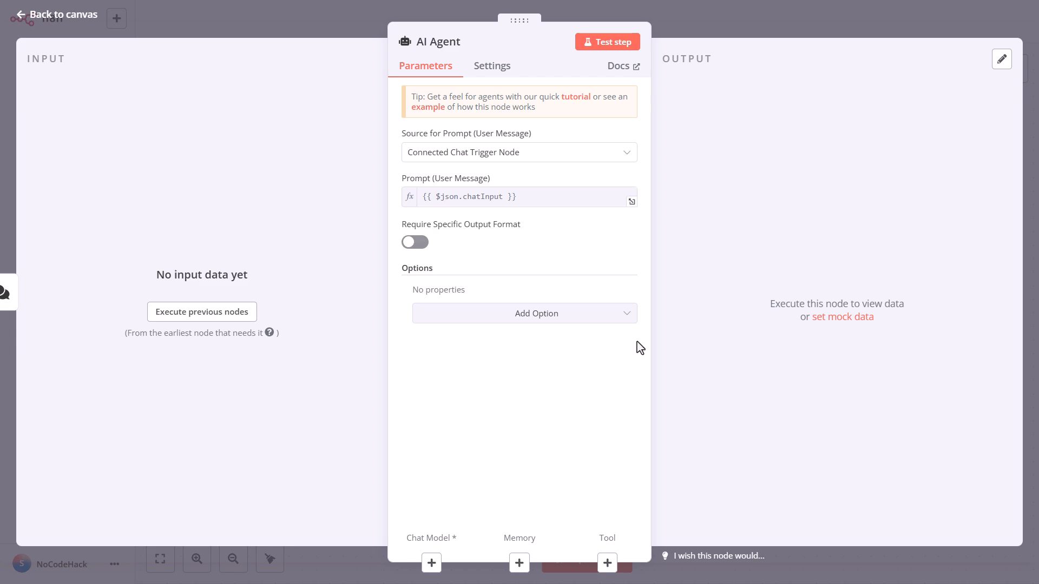
{"action": "left_click", "coordinate": [78, 17]}
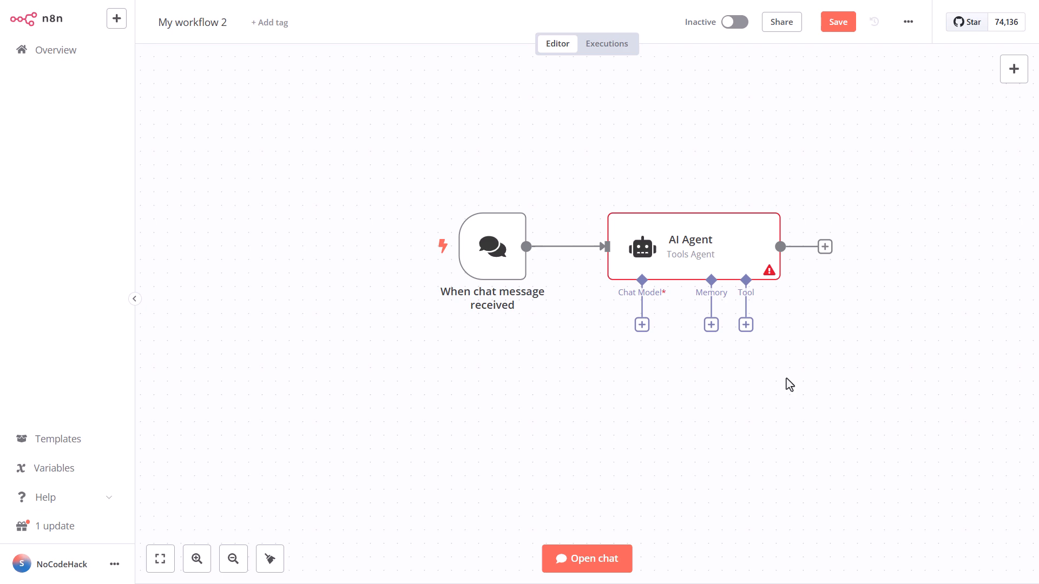
- Attach an OpenAI Chat Model to the agent using the OpenAI account credential and gpt-4o-mini, then save the workflow
{"action": "left_click", "coordinate": [641, 325]}
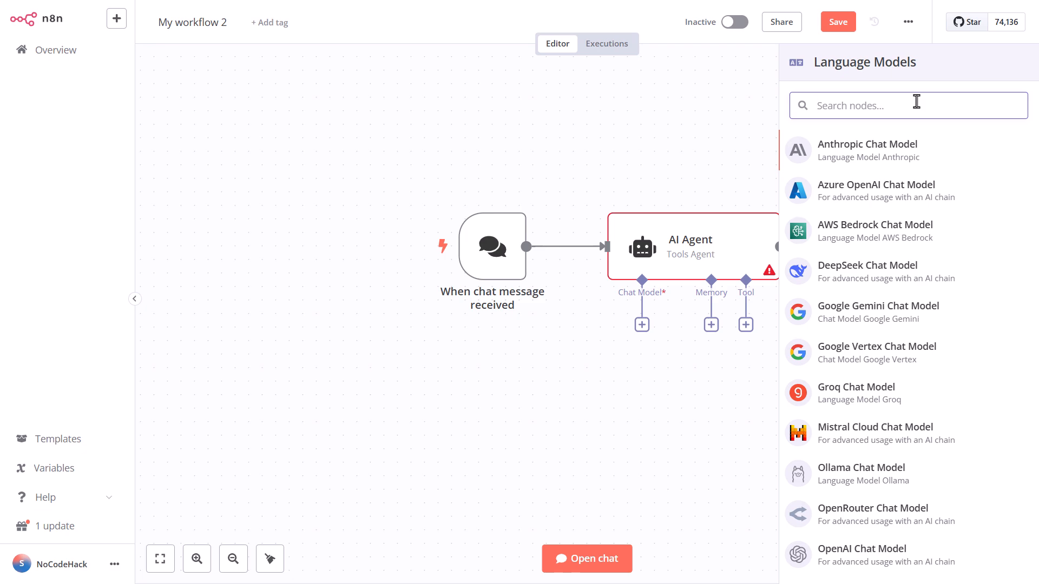
{"action": "left_click", "coordinate": [817, 553]}
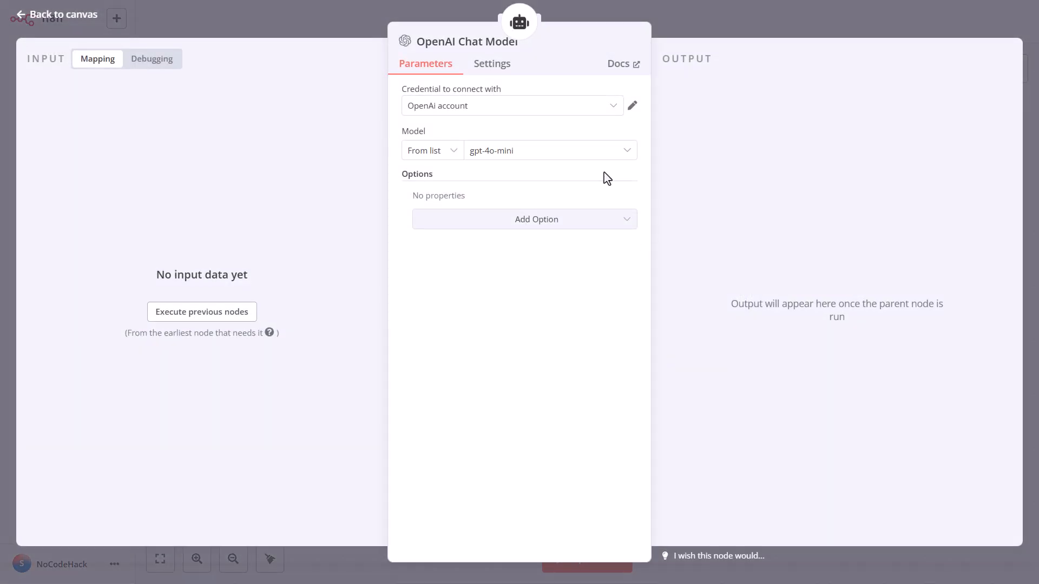
{"action": "left_click", "coordinate": [616, 108]}
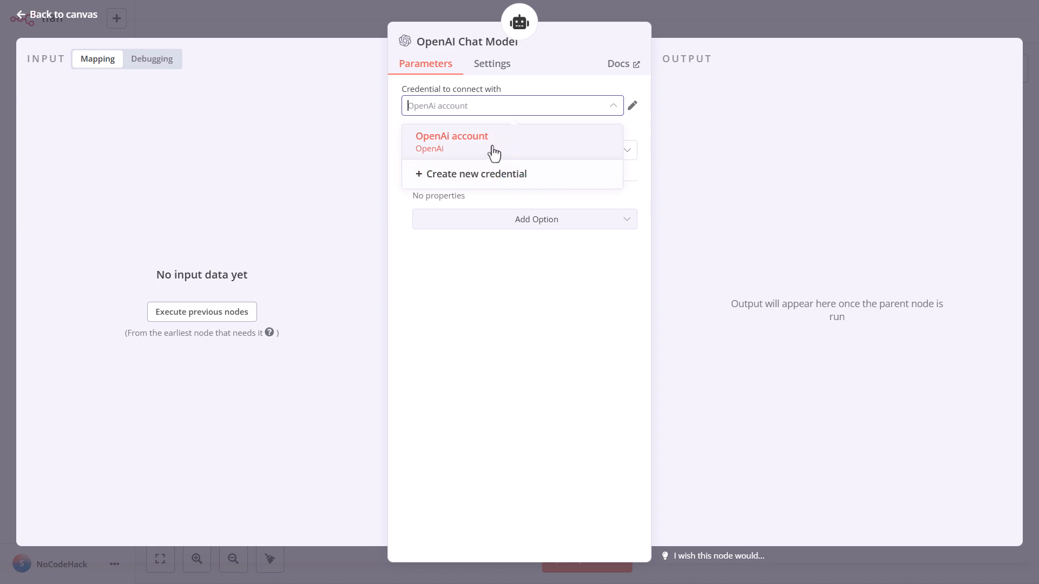
{"action": "left_click", "coordinate": [631, 106]}
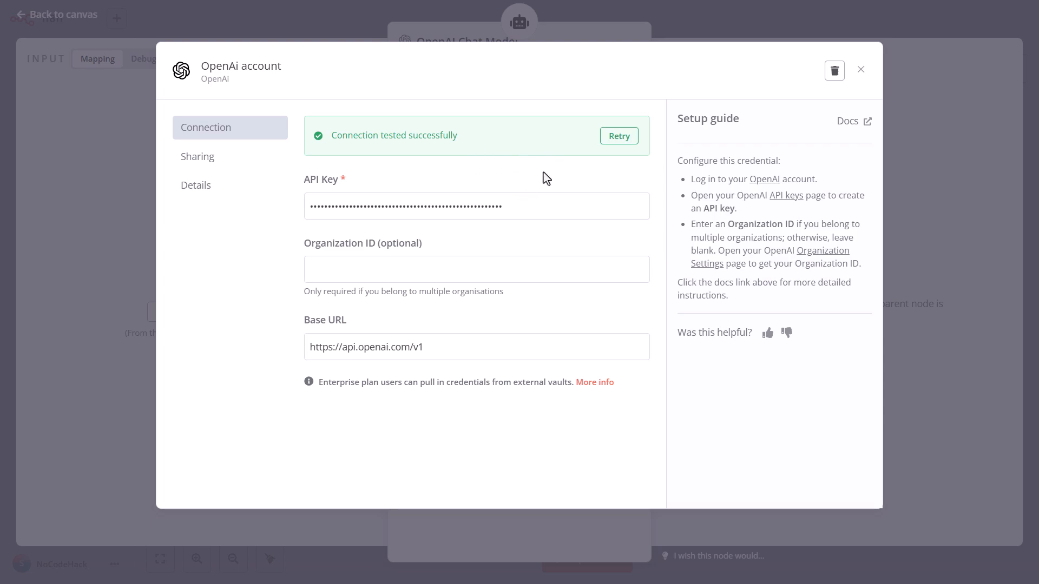
{"action": "left_click", "coordinate": [860, 71]}
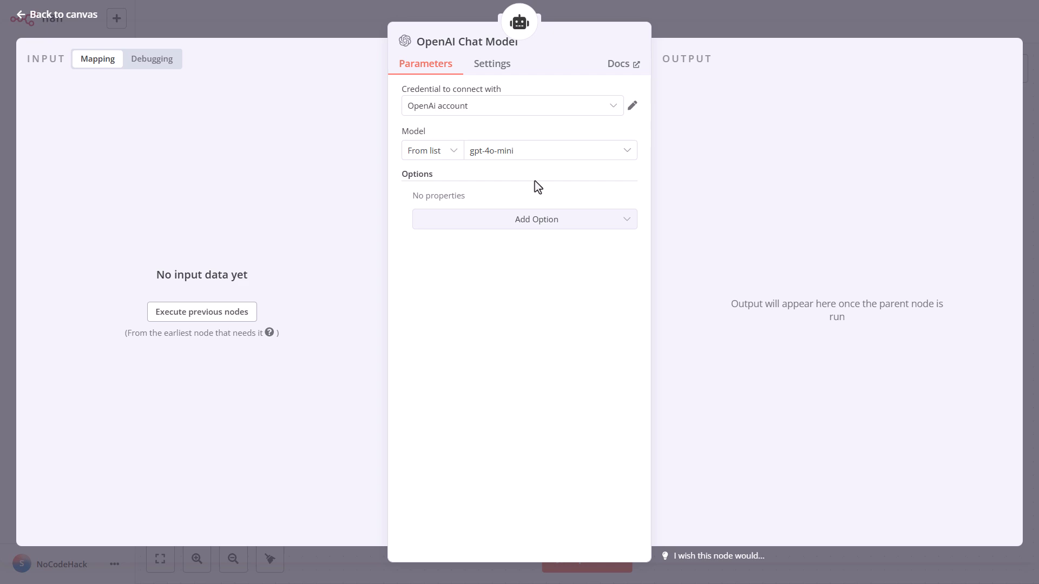
{"action": "left_click", "coordinate": [531, 155]}
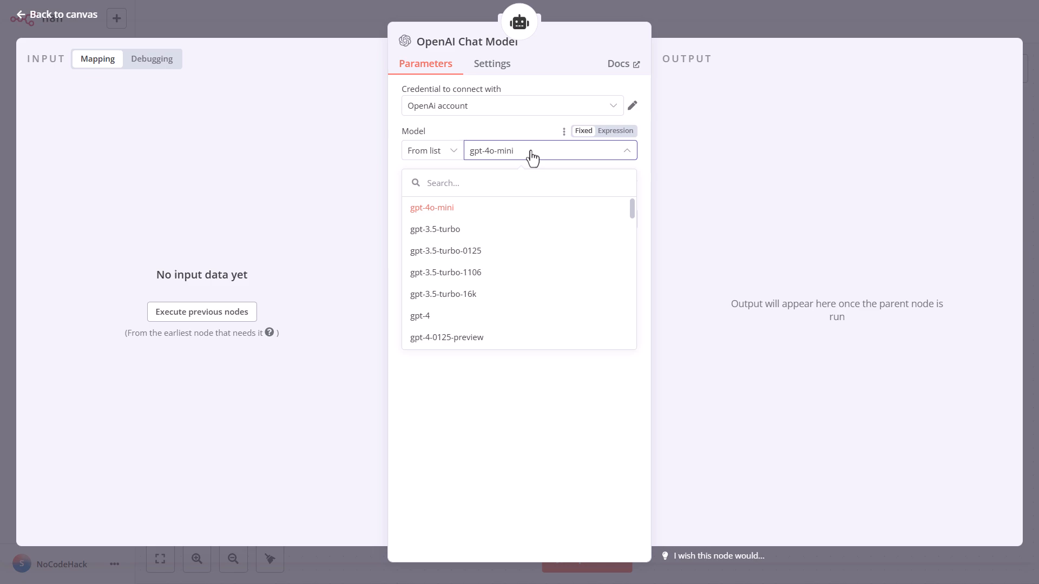
{"action": "left_click", "coordinate": [511, 149]}
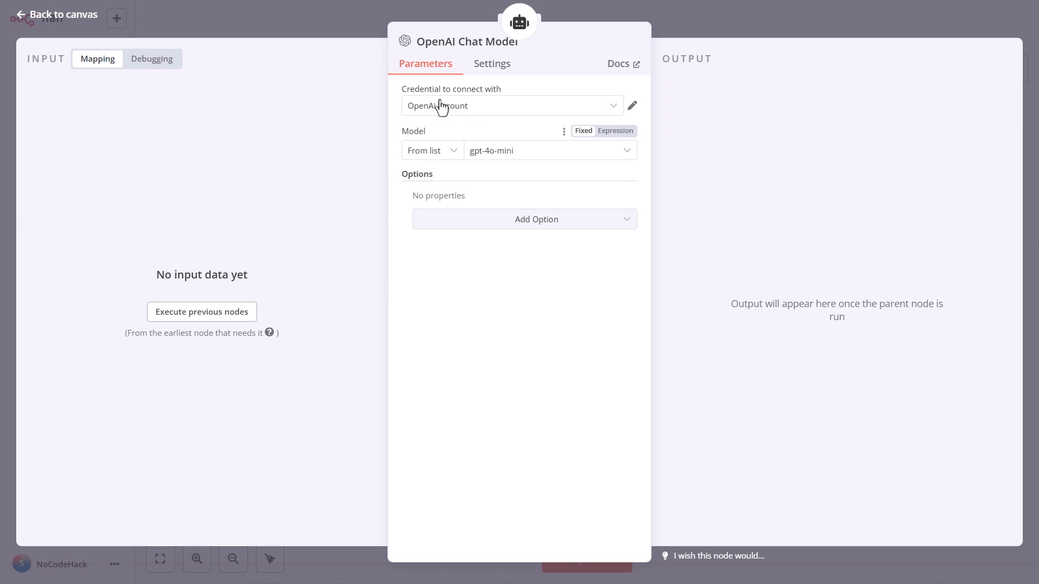
{"action": "left_click", "coordinate": [69, 19]}
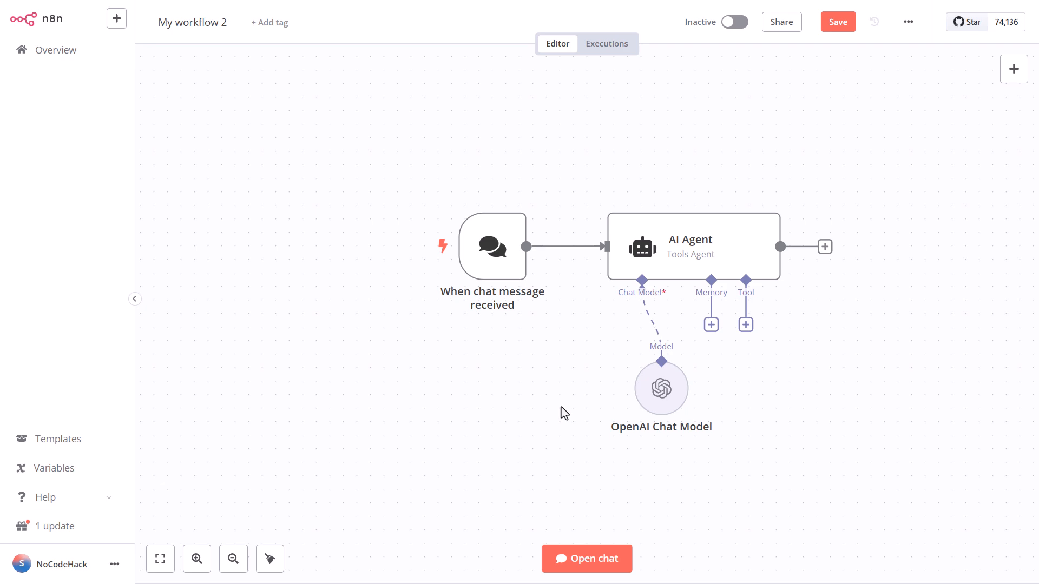
{"action": "left_click", "coordinate": [838, 22]}
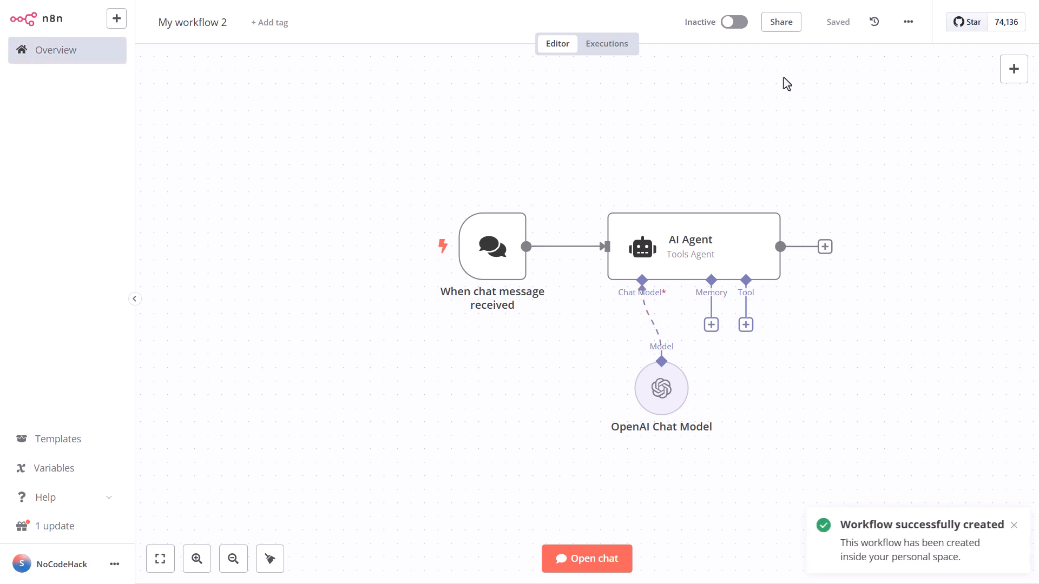
- Open the chat, send the test message "what's 4*4" and review the agent's log output
{"action": "left_click", "coordinate": [602, 566]}
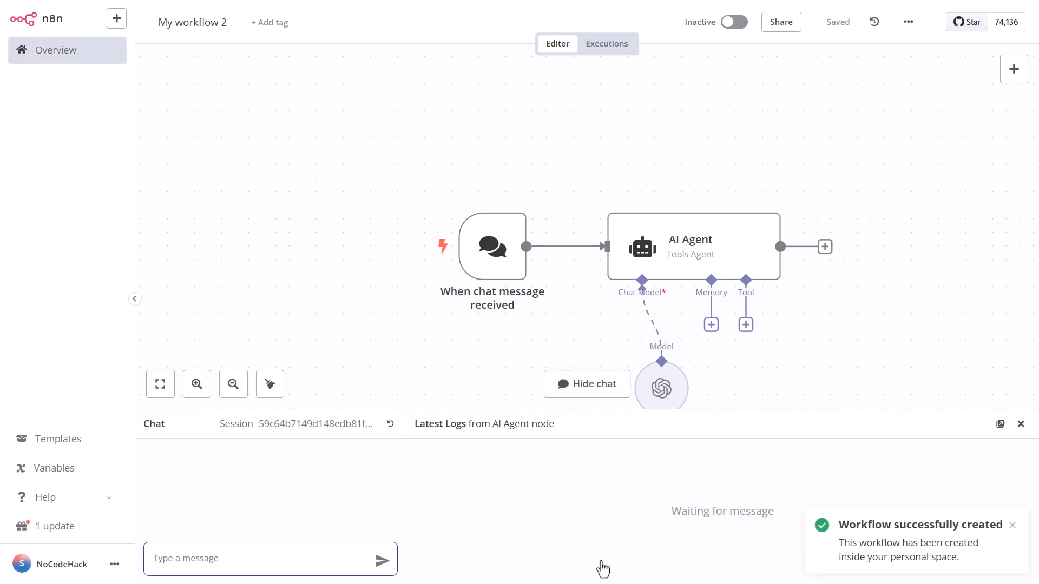
{"action": "type", "text": "wha"}
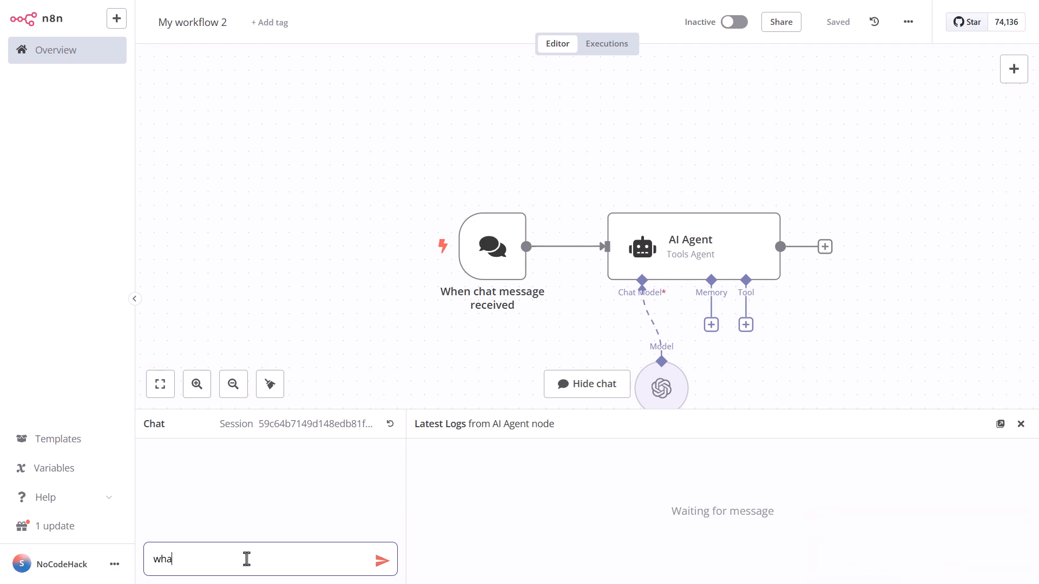
{"action": "type", "text": "t's 4*4"}
{"action": "left_click", "coordinate": [381, 560]}
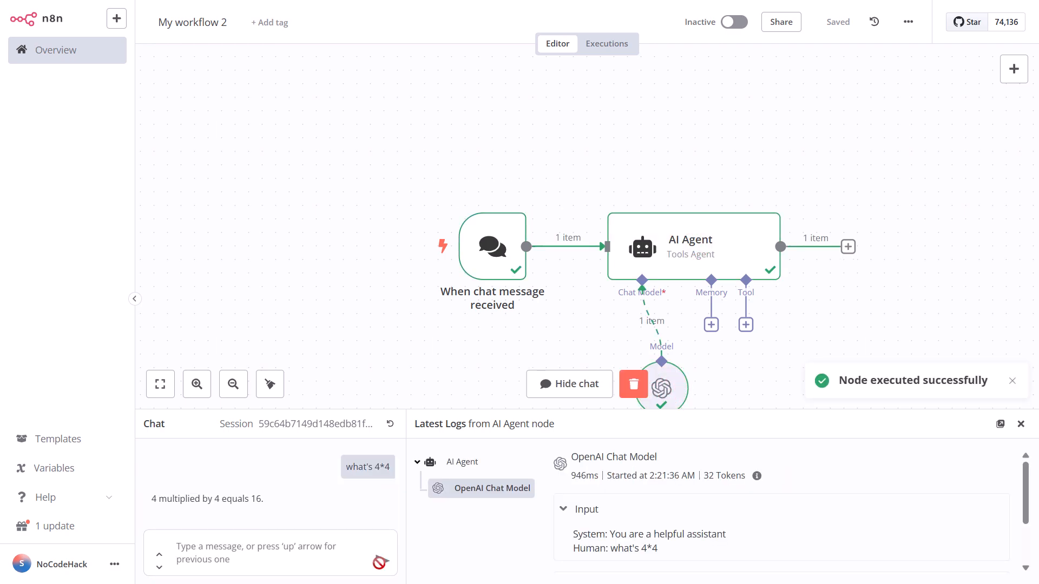
{"action": "mouse_move", "coordinate": [470, 261]}
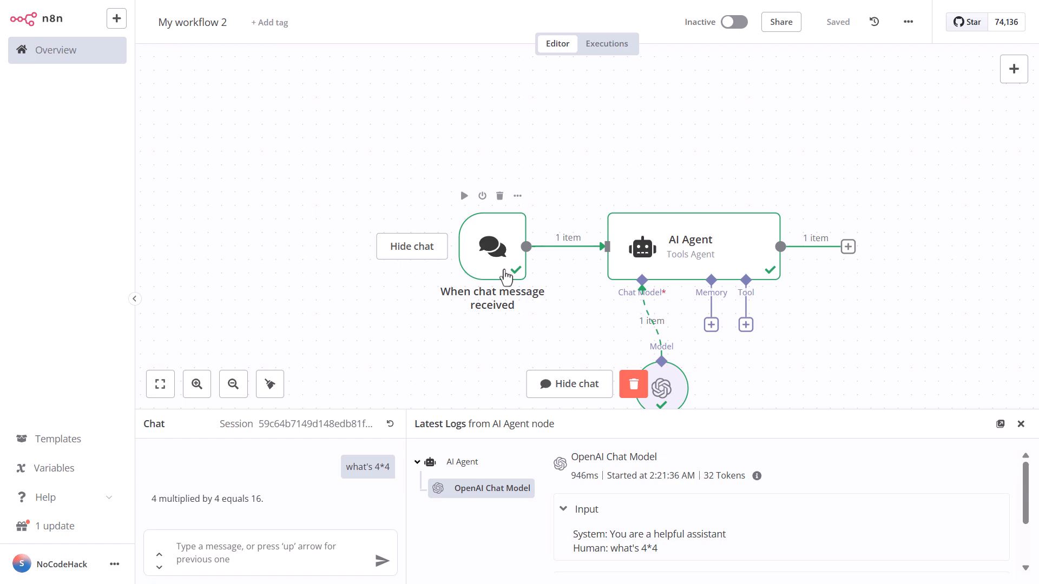
{"action": "scroll", "coordinate": [506, 274], "scroll_direction": "down", "scroll_amount": 2}
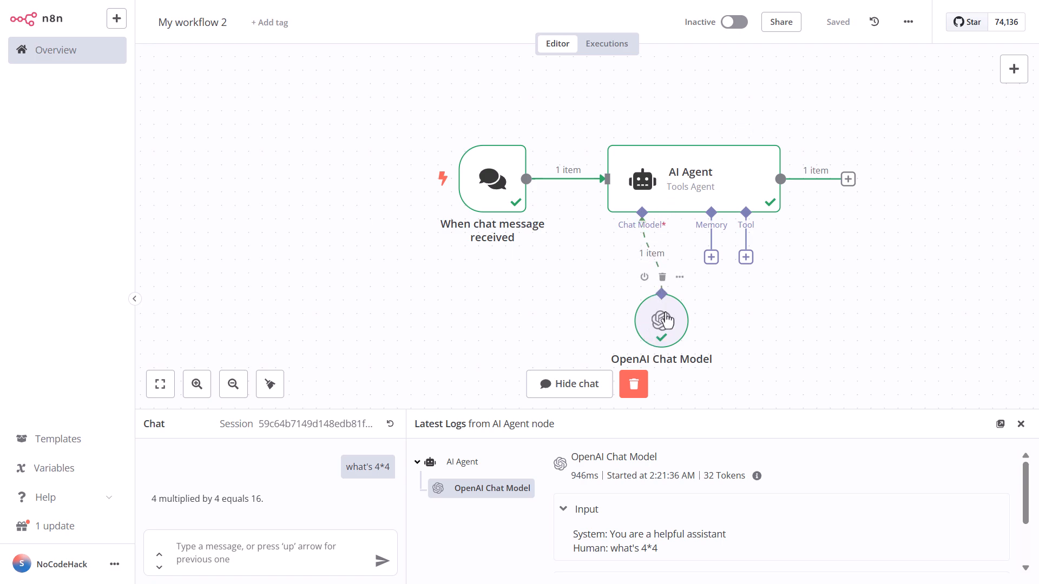
{"action": "scroll", "coordinate": [593, 514], "scroll_direction": "down", "scroll_amount": 3}
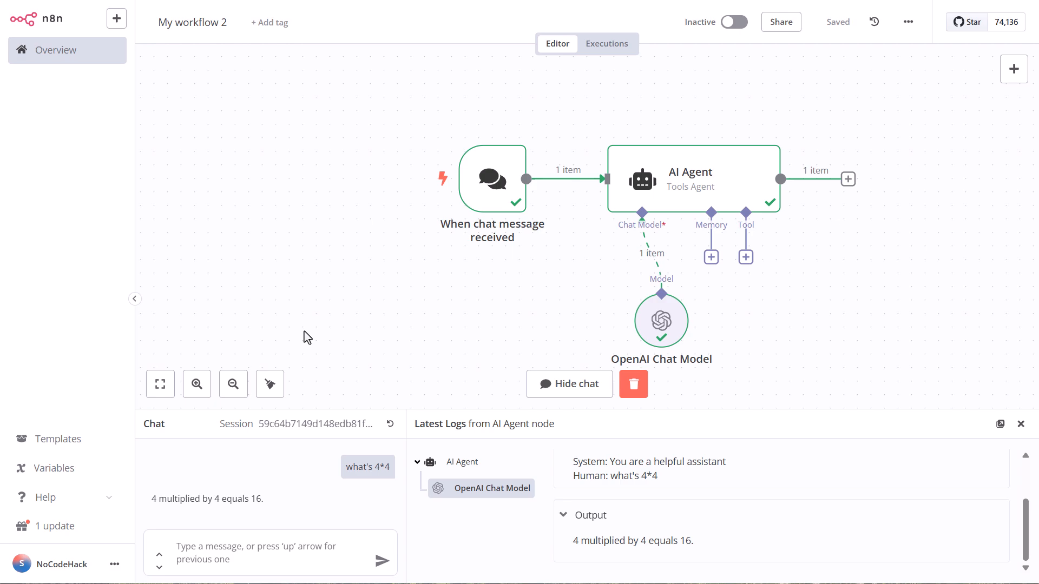
- Add a Wikipedia tool to the AI Agent's Tool input and save the workflow
{"action": "left_click", "coordinate": [746, 258]}
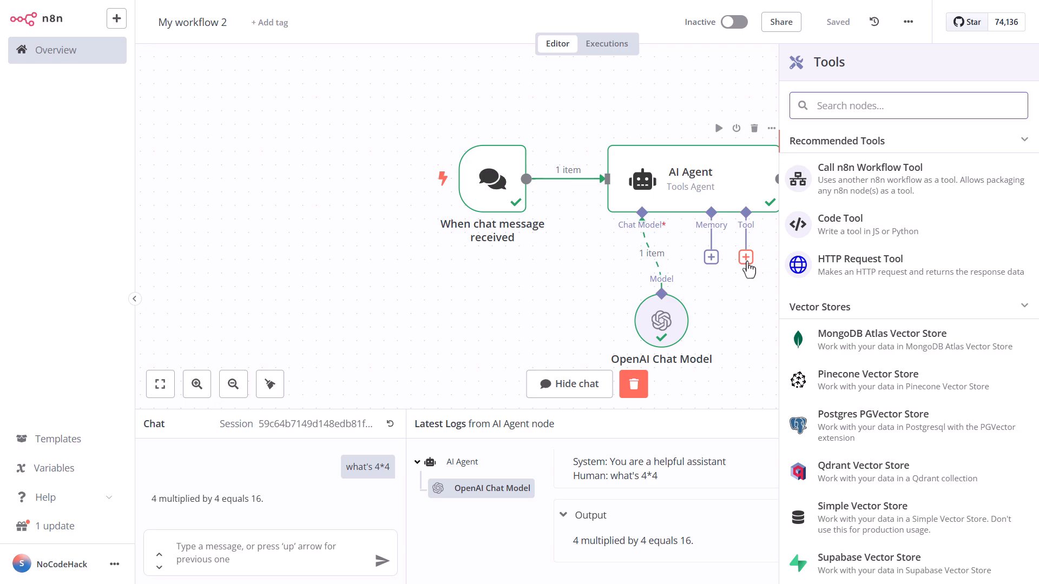
{"action": "scroll", "coordinate": [940, 238], "scroll_direction": "down", "scroll_amount": 15}
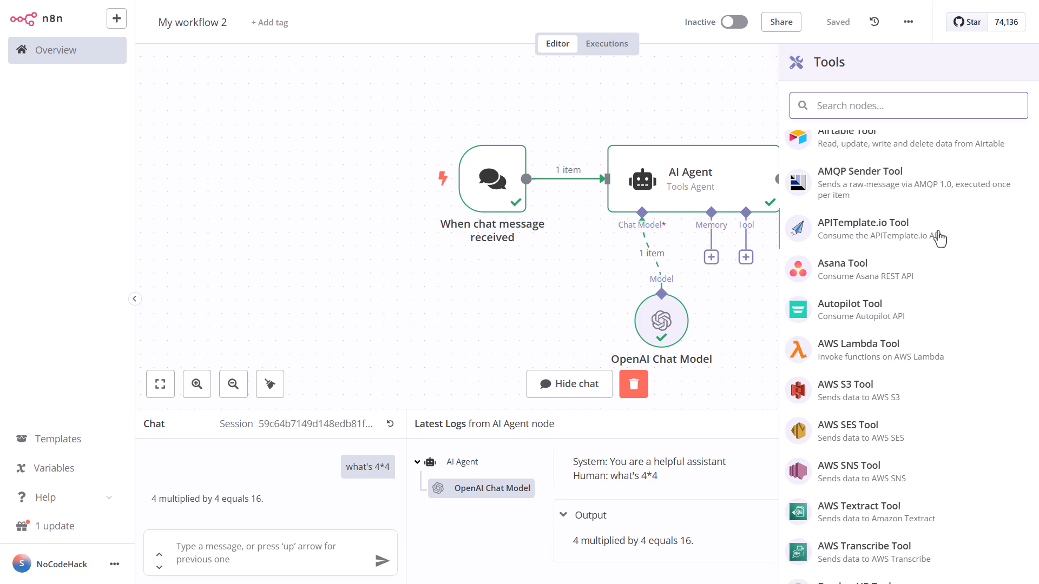
{"action": "scroll", "coordinate": [939, 238], "scroll_direction": "down", "scroll_amount": 10}
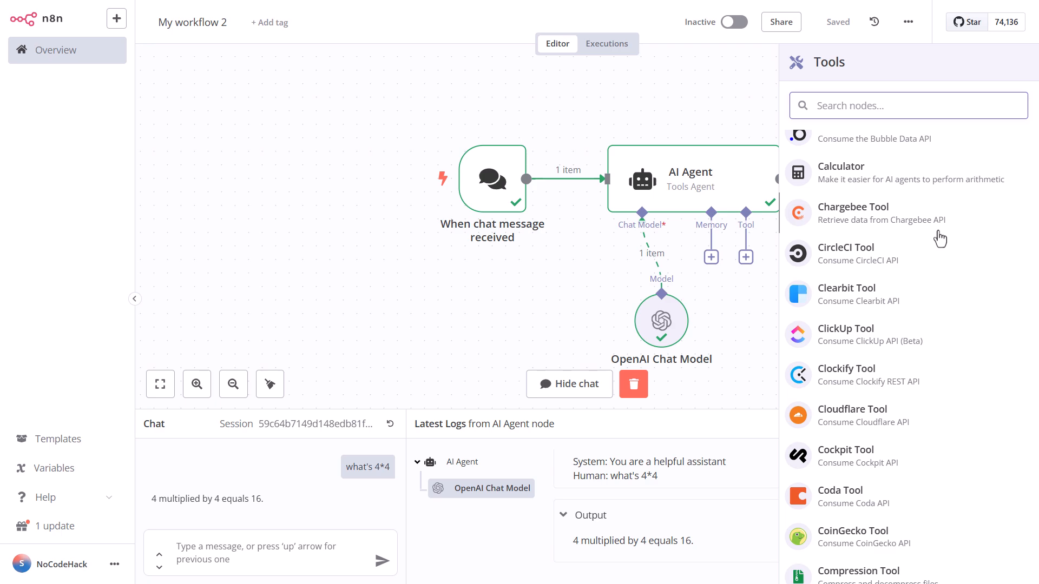
{"action": "type", "text": "IKI"}
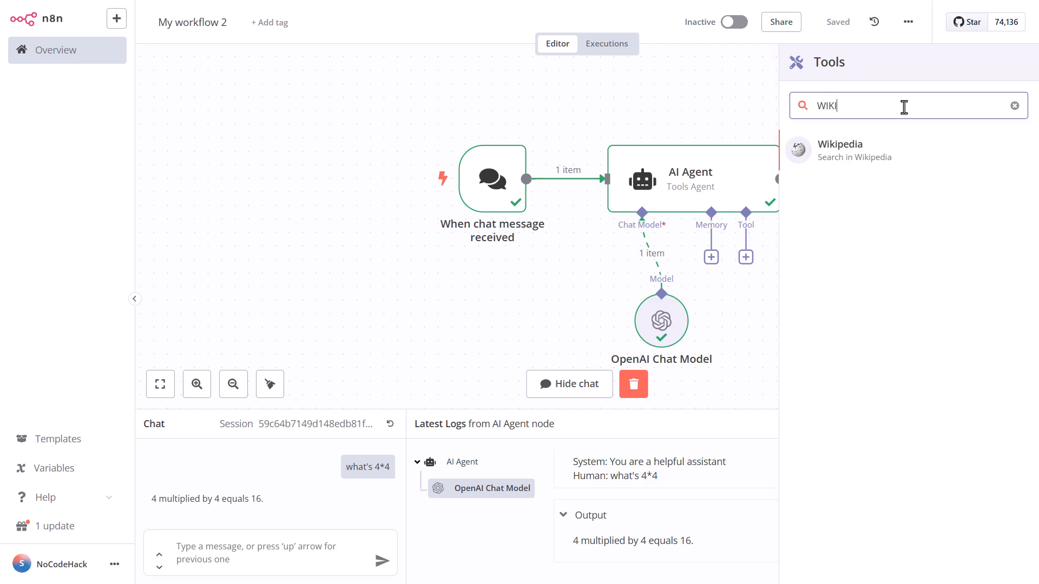
{"action": "left_click", "coordinate": [887, 154]}
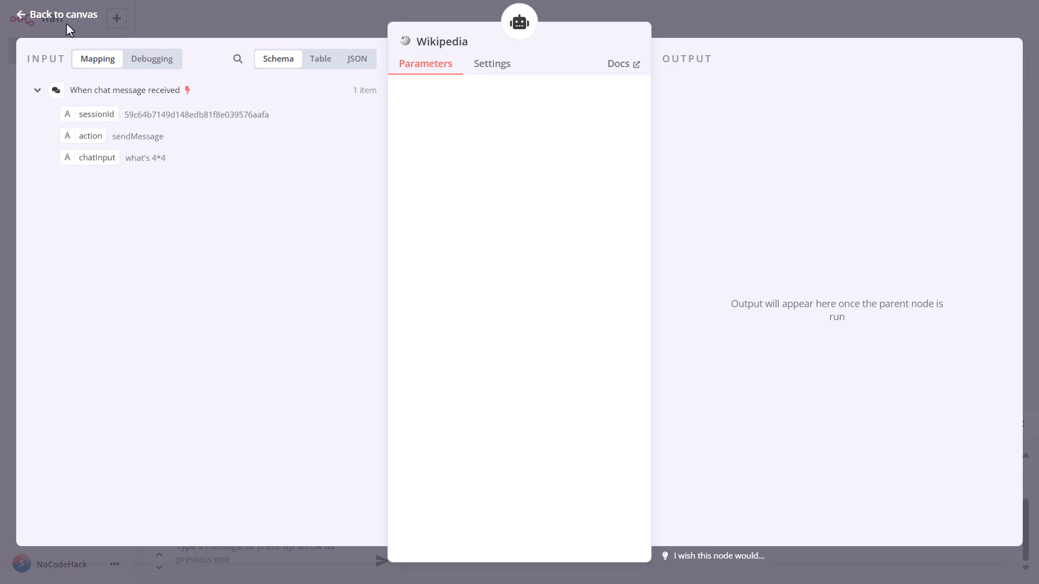
{"action": "left_click", "coordinate": [69, 24]}
{"action": "left_click", "coordinate": [832, 33]}
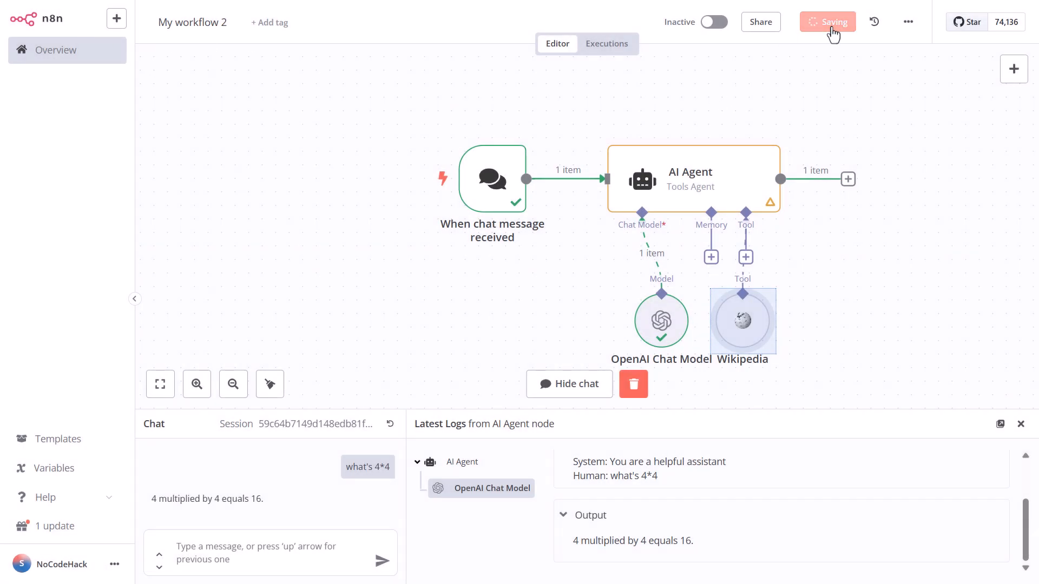
- Send the chat message "who invented the phone" and inspect the Wikipedia and OpenAI Chat Model log entries
{"action": "left_click", "coordinate": [284, 544]}
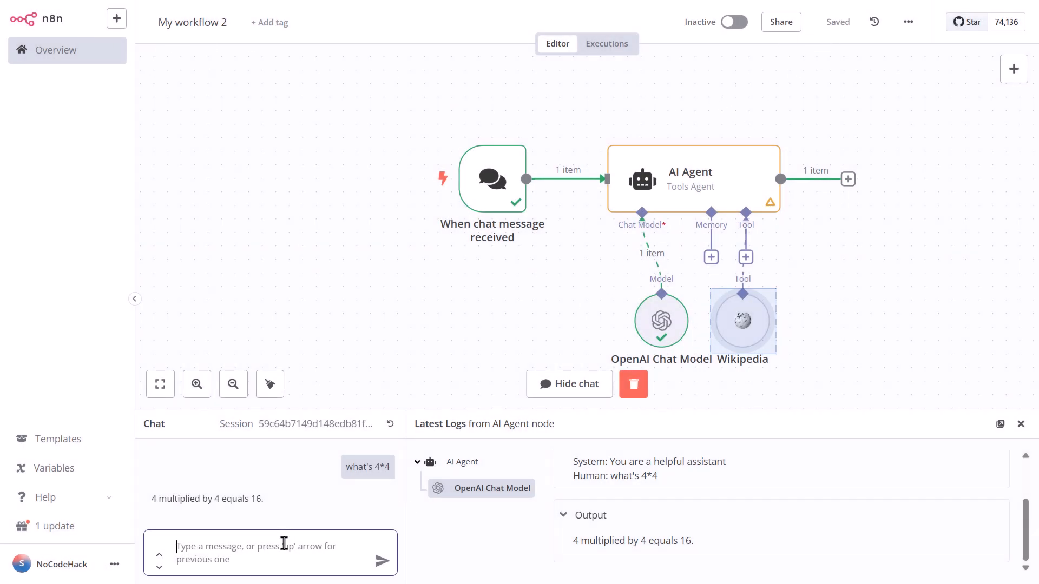
{"action": "type", "text": "who i"}
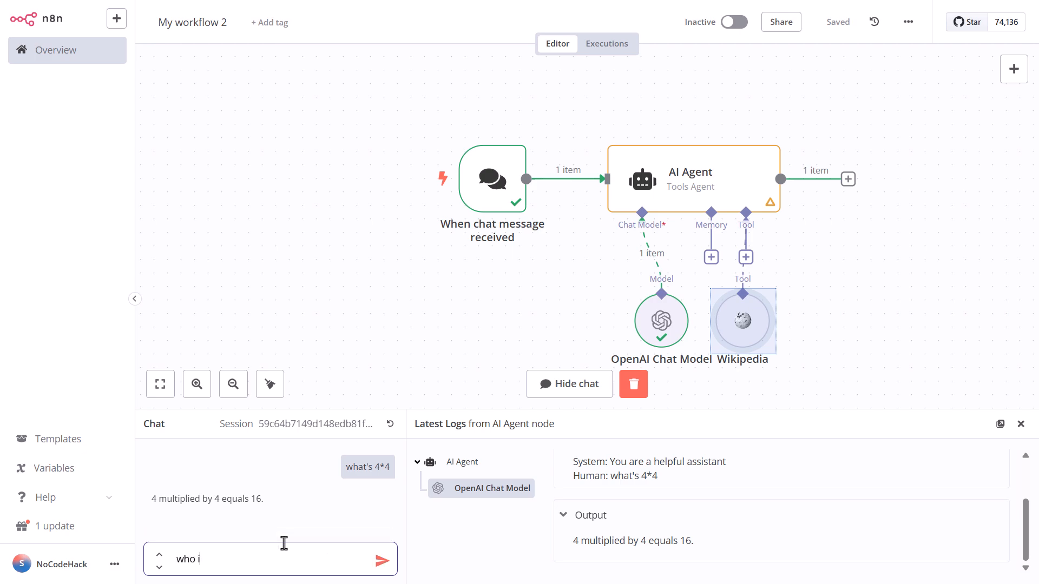
{"action": "type", "text": "nvented the phone"}
{"action": "left_click", "coordinate": [381, 561]}
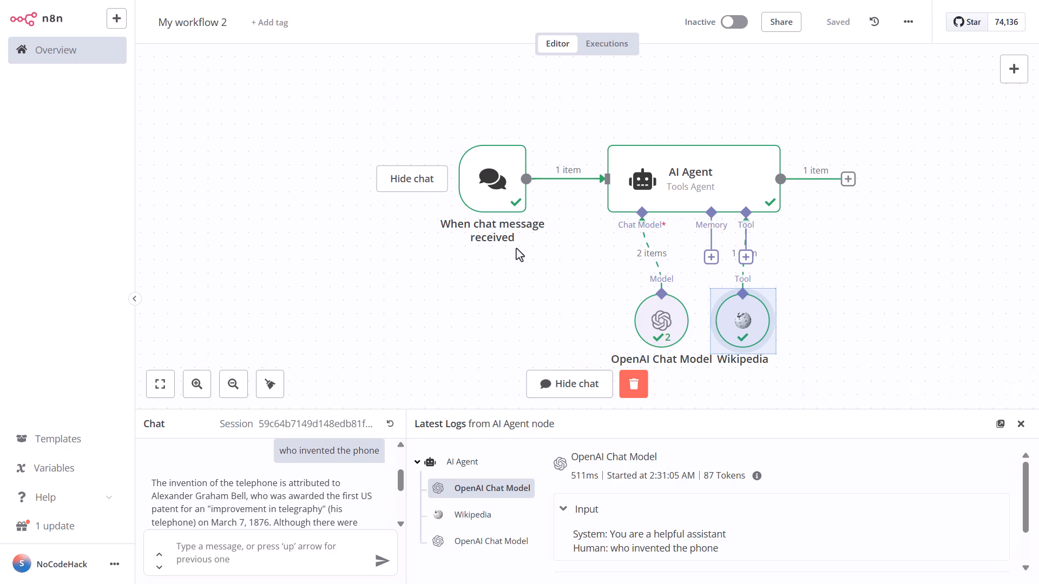
{"action": "left_click", "coordinate": [487, 518]}
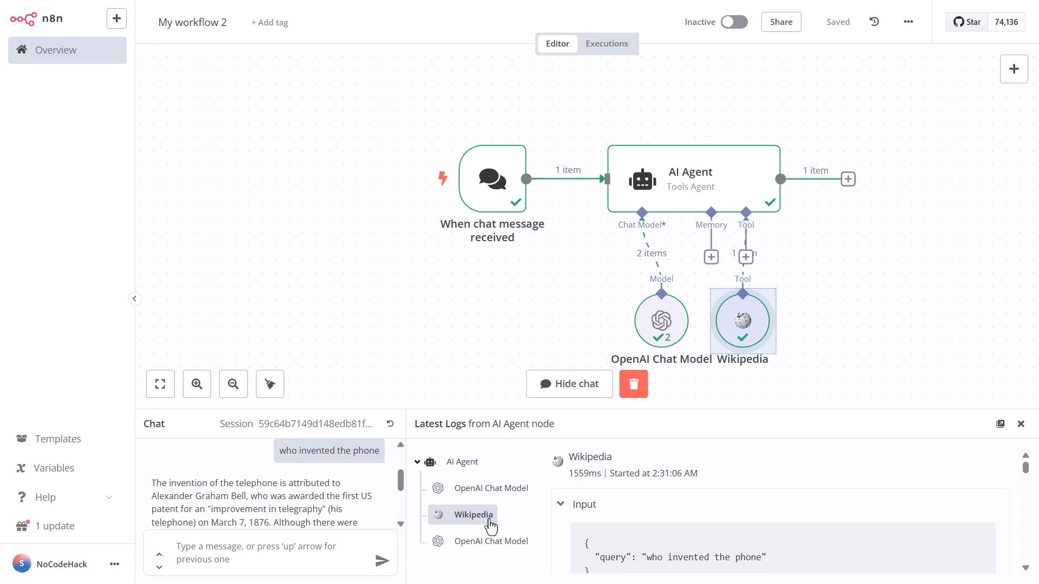
{"action": "left_click", "coordinate": [494, 543]}
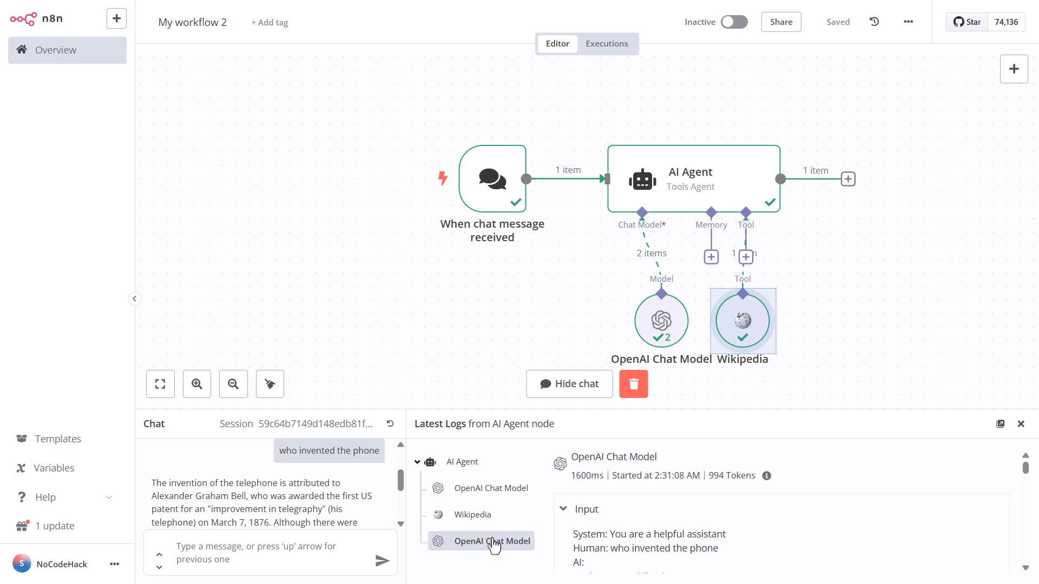
{"action": "scroll", "coordinate": [655, 533], "scroll_direction": "down", "scroll_amount": 15}
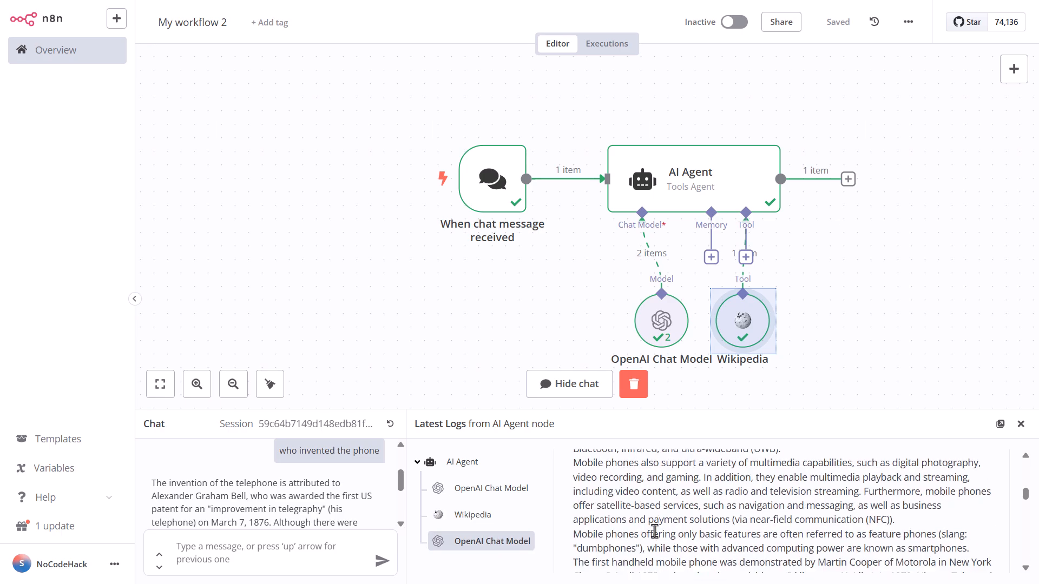
{"action": "scroll", "coordinate": [656, 537], "scroll_direction": "down", "scroll_amount": 5}
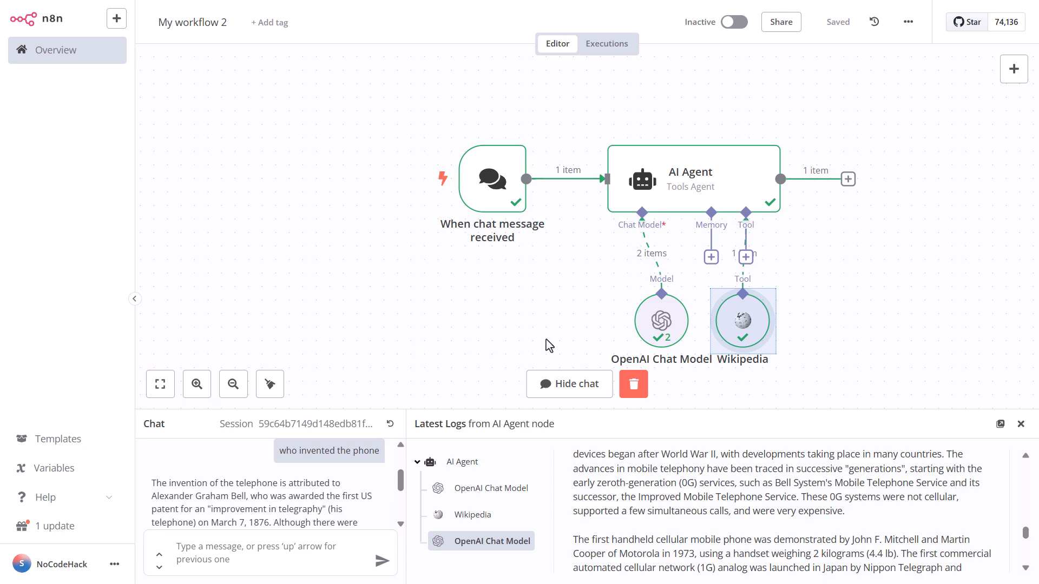
- Connect a Simple Memory node to the agent's Memory input and save the workflow
{"action": "left_click", "coordinate": [710, 257]}
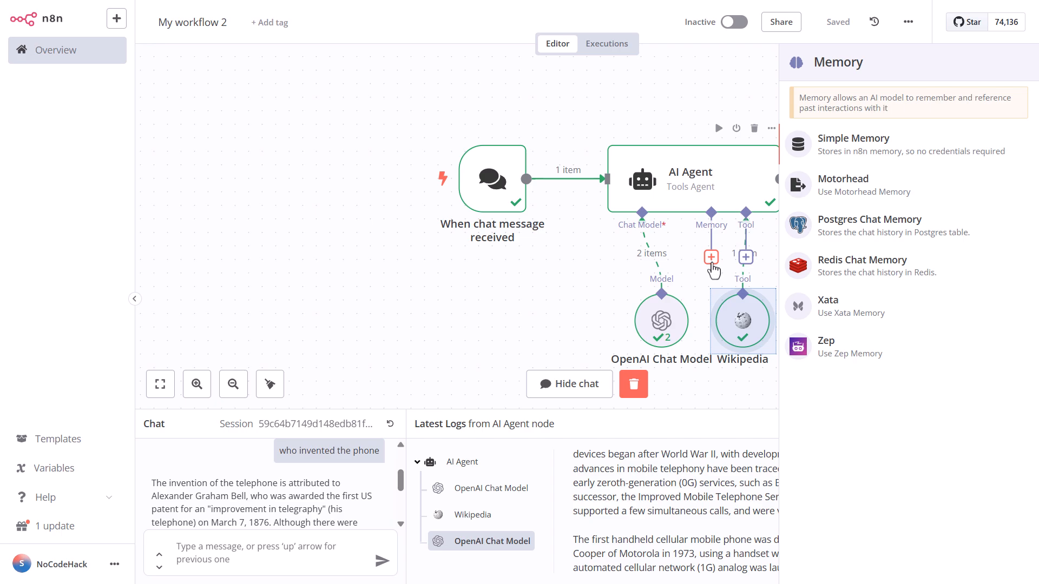
{"action": "left_click", "coordinate": [905, 140]}
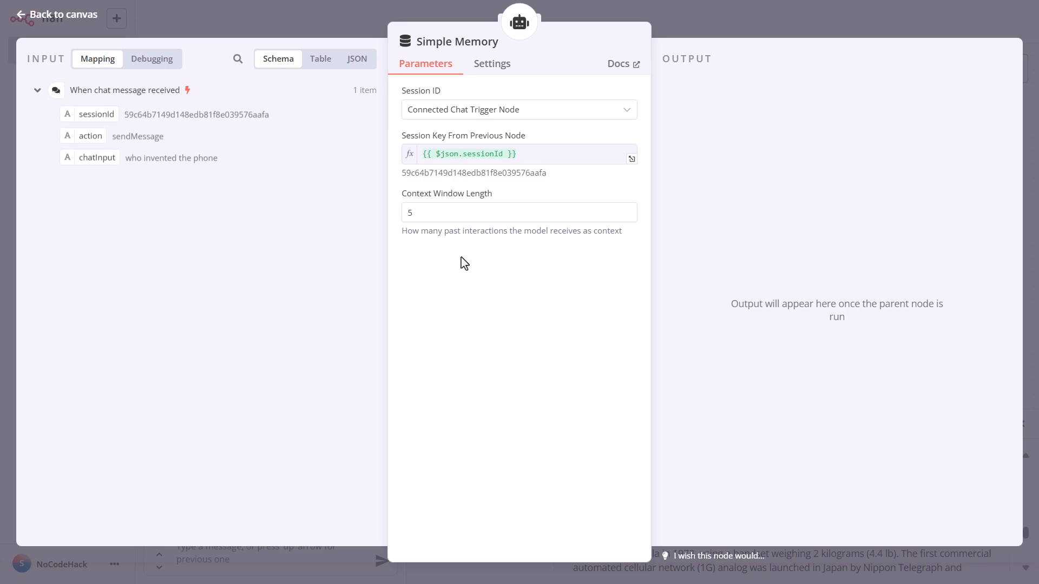
{"action": "left_click", "coordinate": [52, 16]}
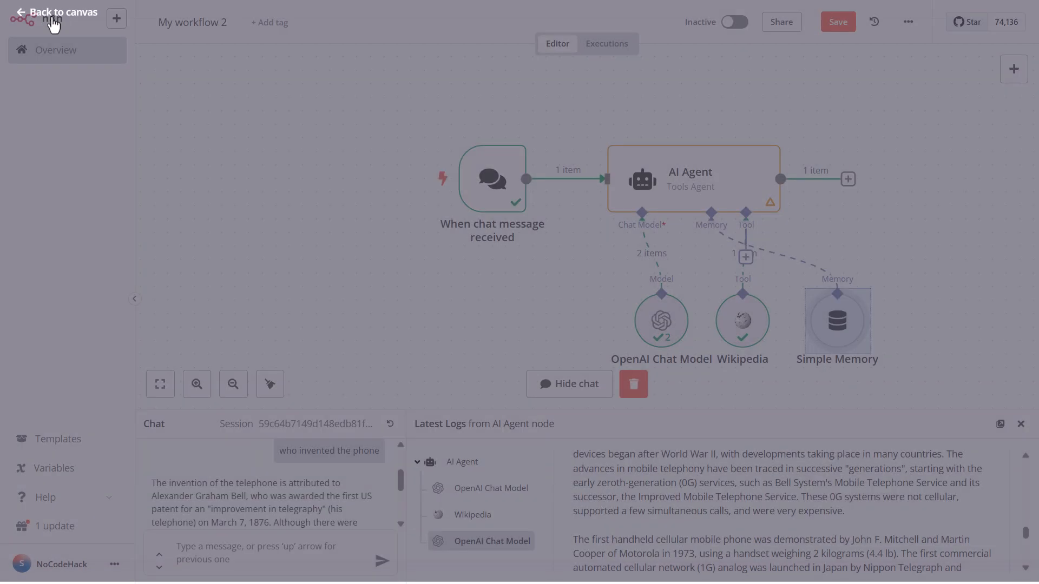
{"action": "left_click", "coordinate": [849, 22]}
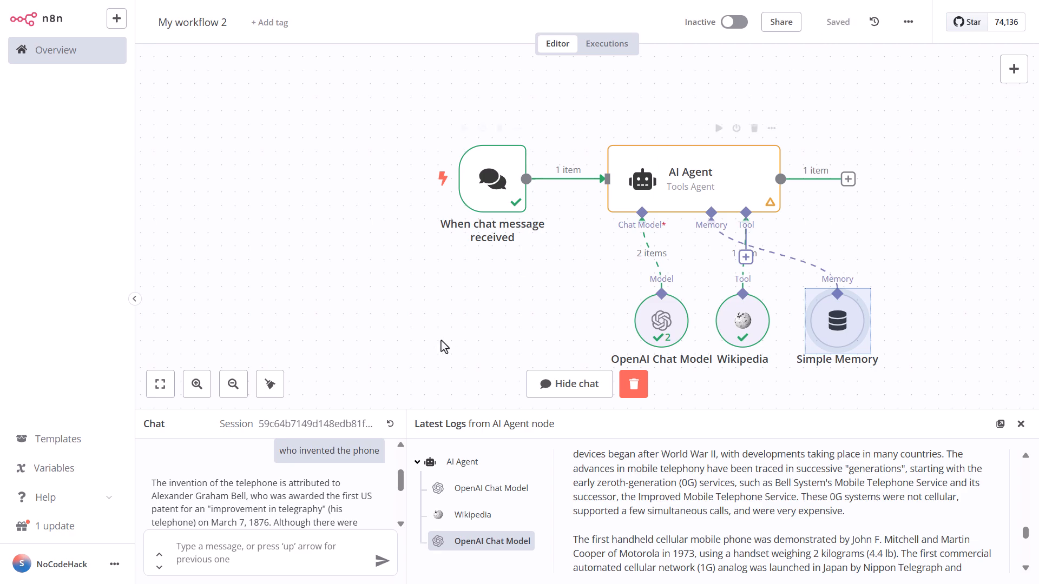
- Start a new chat session and ask "What is the capital of USA ?"
{"action": "left_click", "coordinate": [390, 425]}
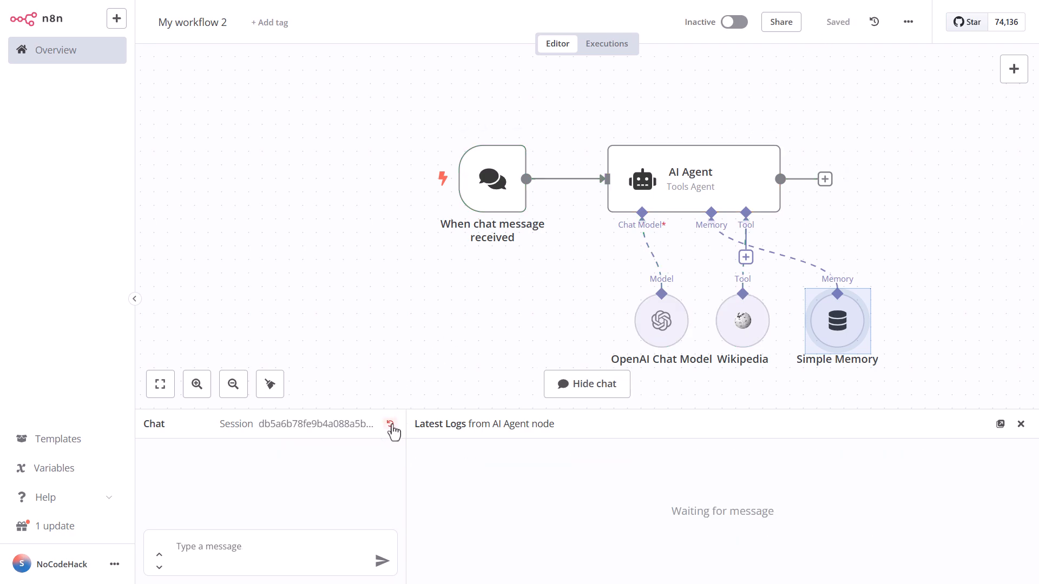
{"action": "left_click", "coordinate": [225, 547]}
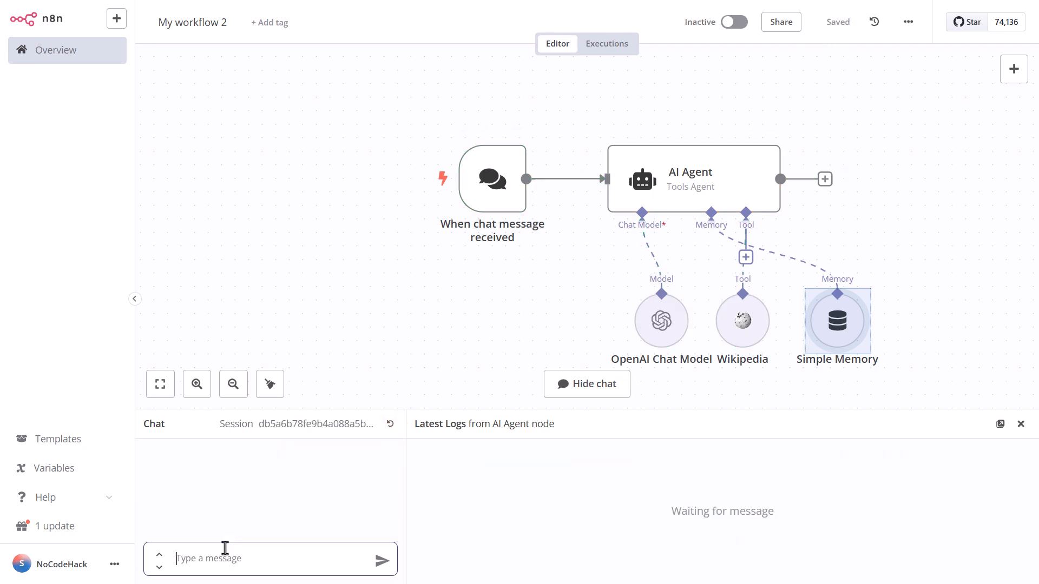
{"action": "type", "text": "What is the cap"}
{"action": "key", "text": "BackSpace"}
{"action": "type", "text": "i"}
{"action": "key", "text": "BackSpace"}
{"action": "type", "text": "pital of "}
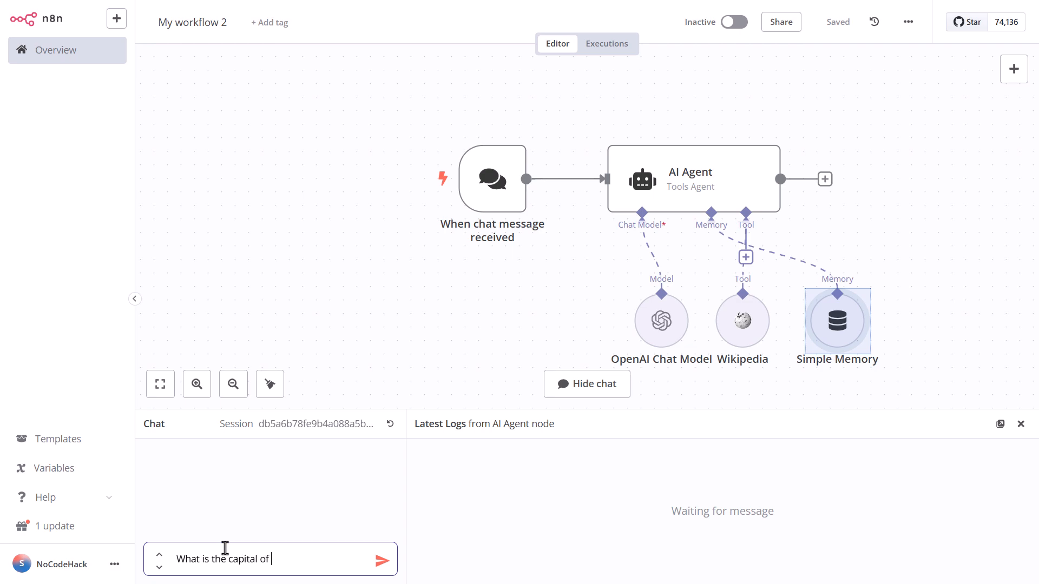
{"action": "type", "text": "USA ?"}
{"action": "left_click", "coordinate": [382, 561]}
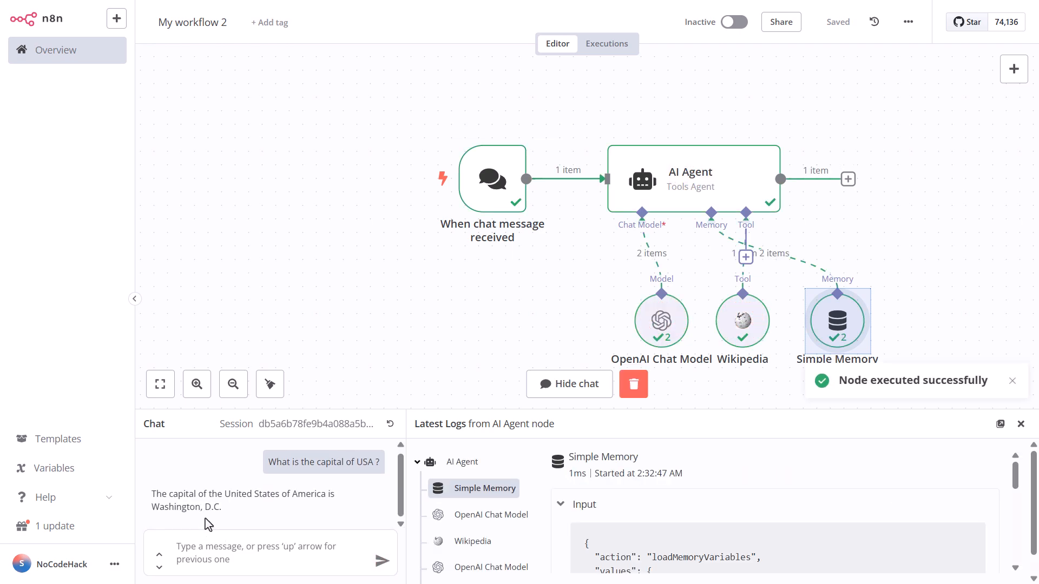
- Send the follow-up chat message "Tell me its history" to test the memory
{"action": "left_click", "coordinate": [263, 559]}
{"action": "type", "text": "Te"}
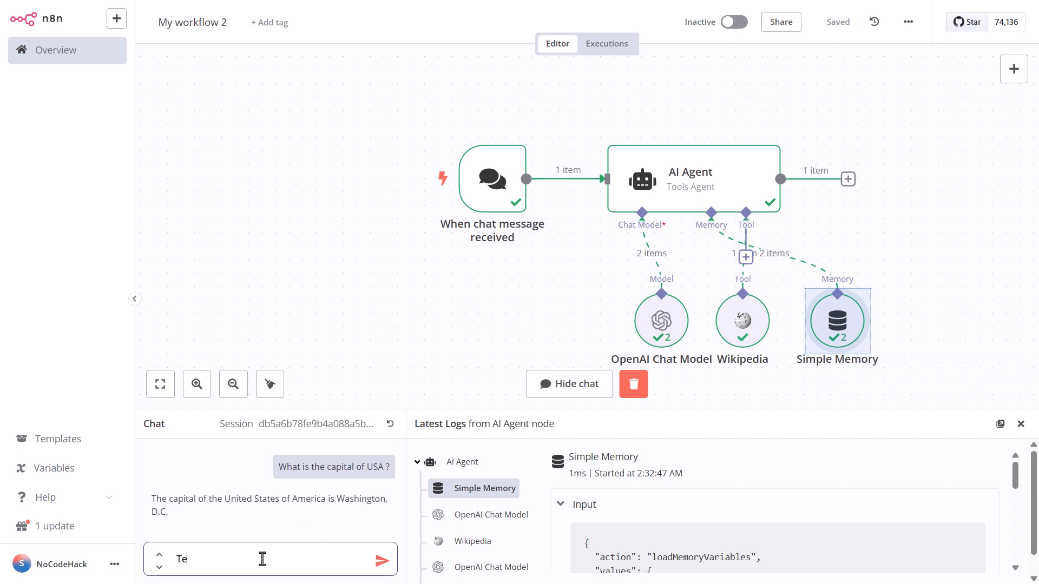
{"action": "type", "text": "ll me its history"}
{"action": "left_click", "coordinate": [384, 567]}
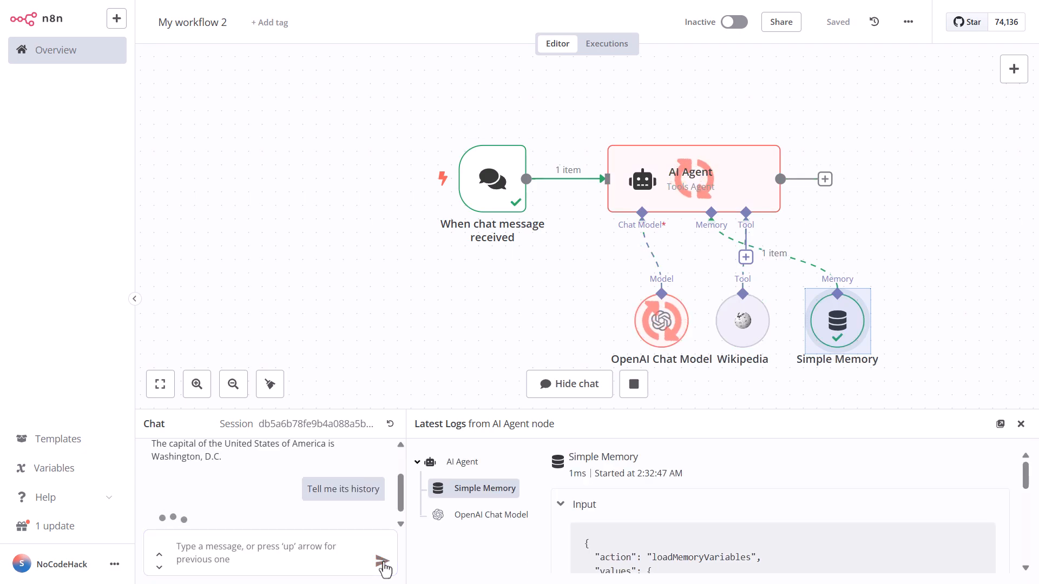